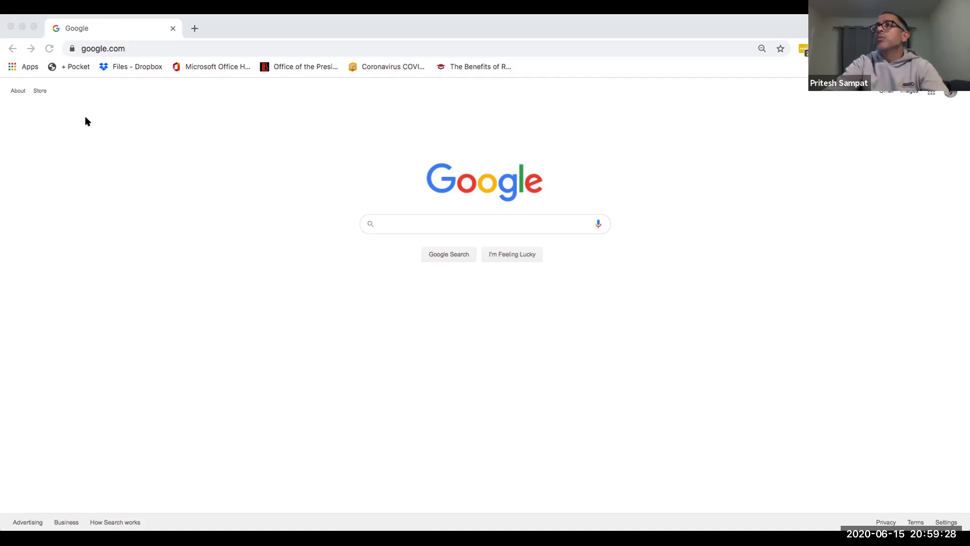
Step: Go to the Long Beach City College website at lbcc.edu
click(130, 135)
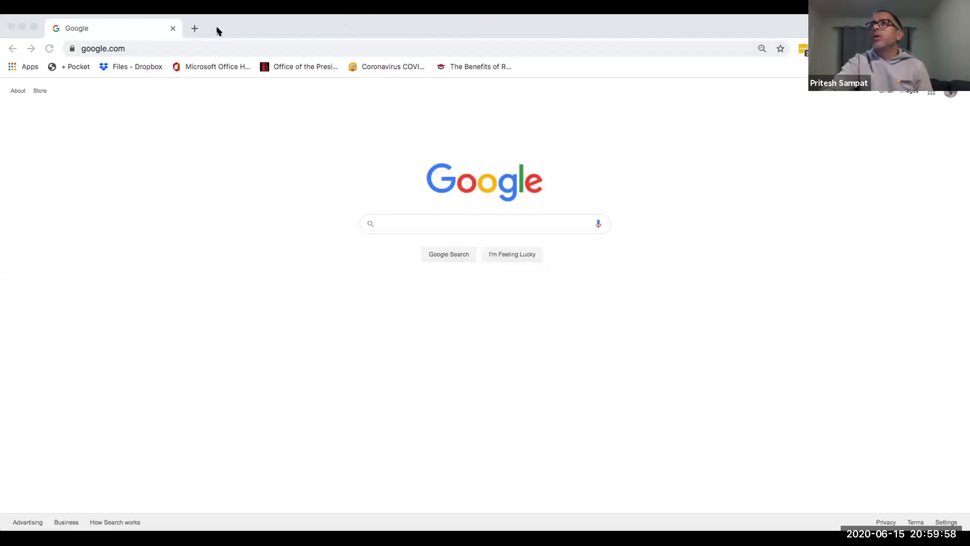
click(236, 32)
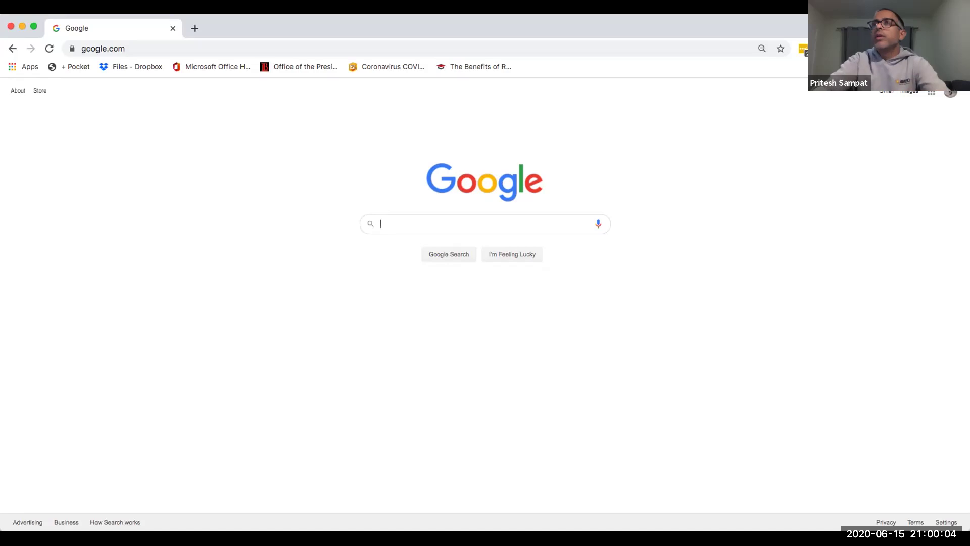
click(191, 46)
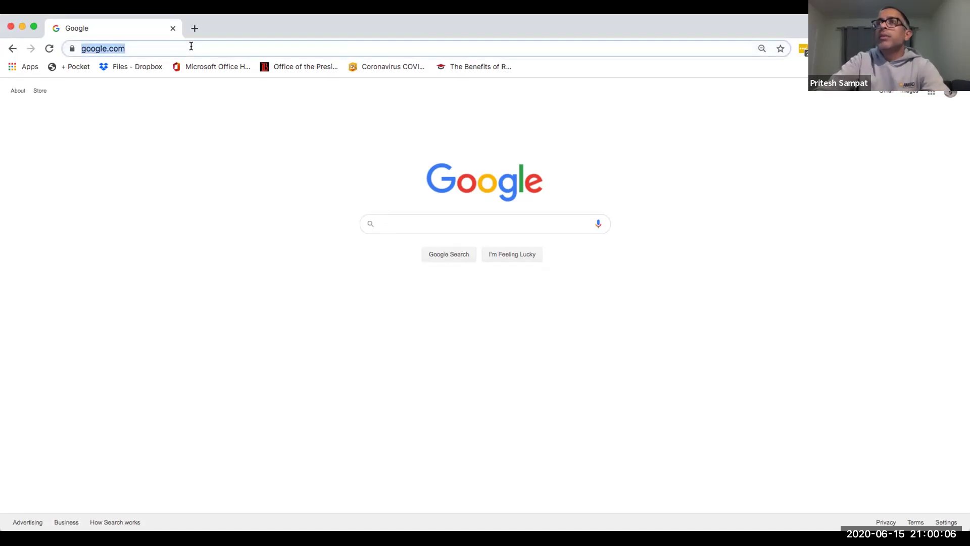
text(lbcc.edu)
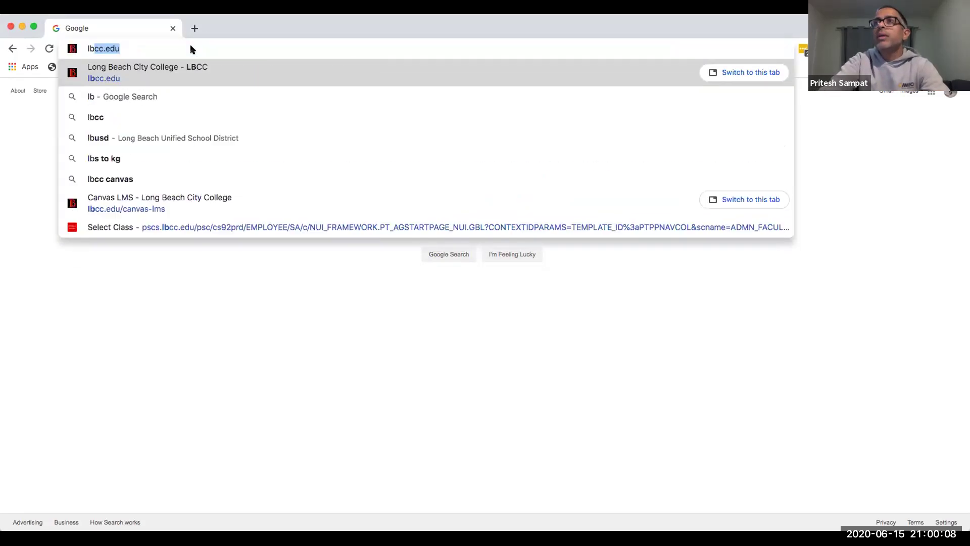
key(Return)
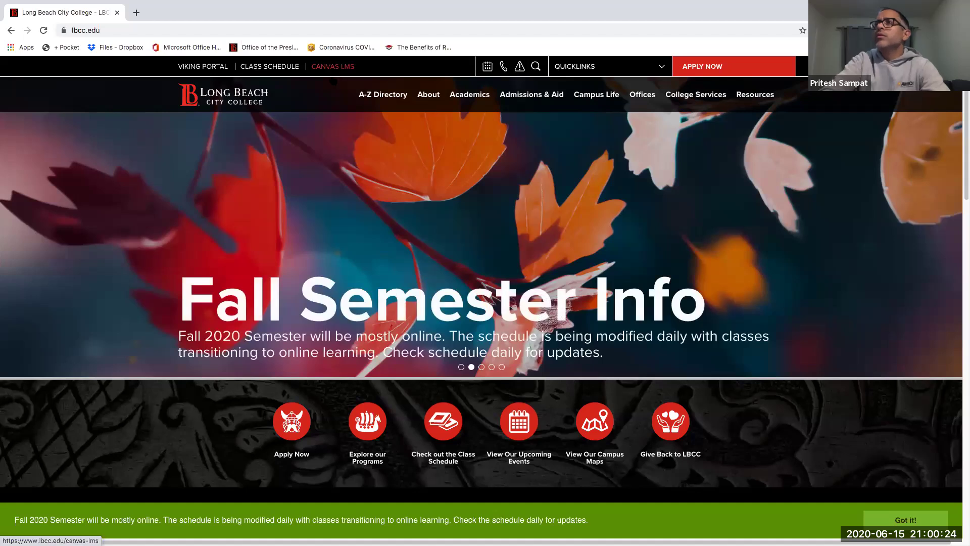
Step: Open Canvas from the CANVAS LMS page and log out of the account
click(338, 68)
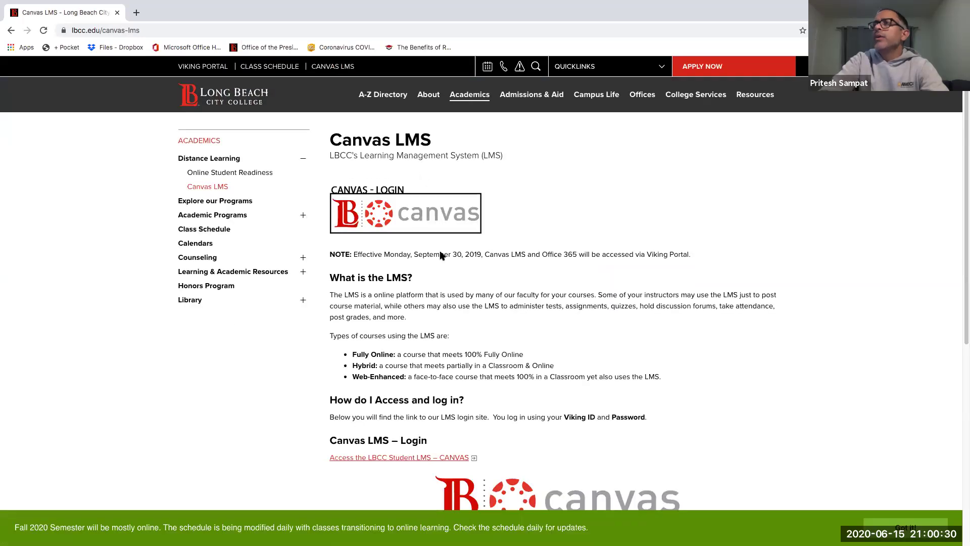
click(409, 211)
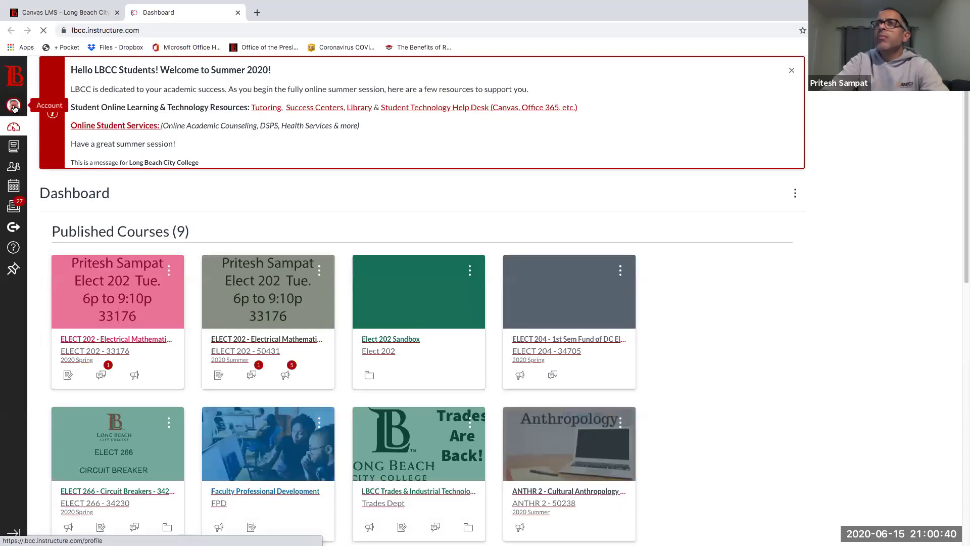
click(14, 106)
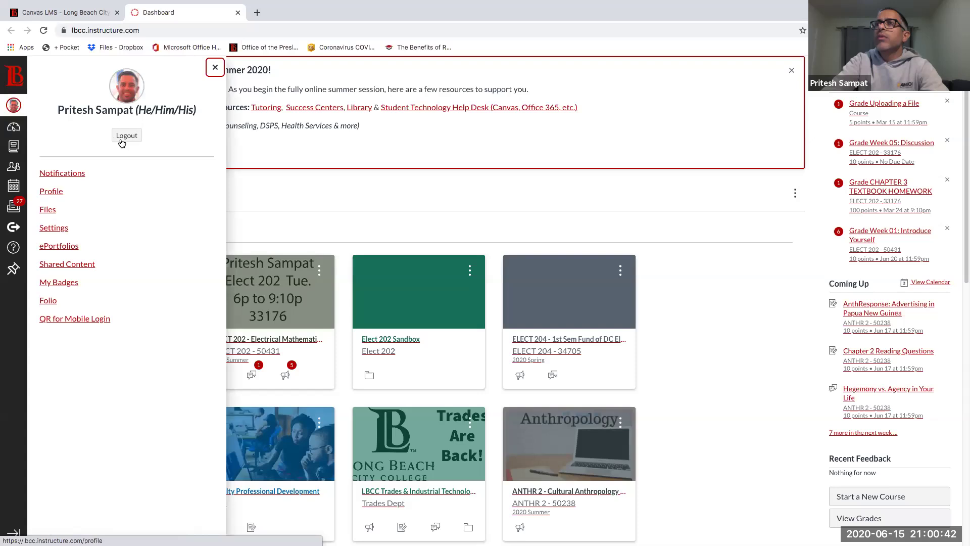
click(126, 136)
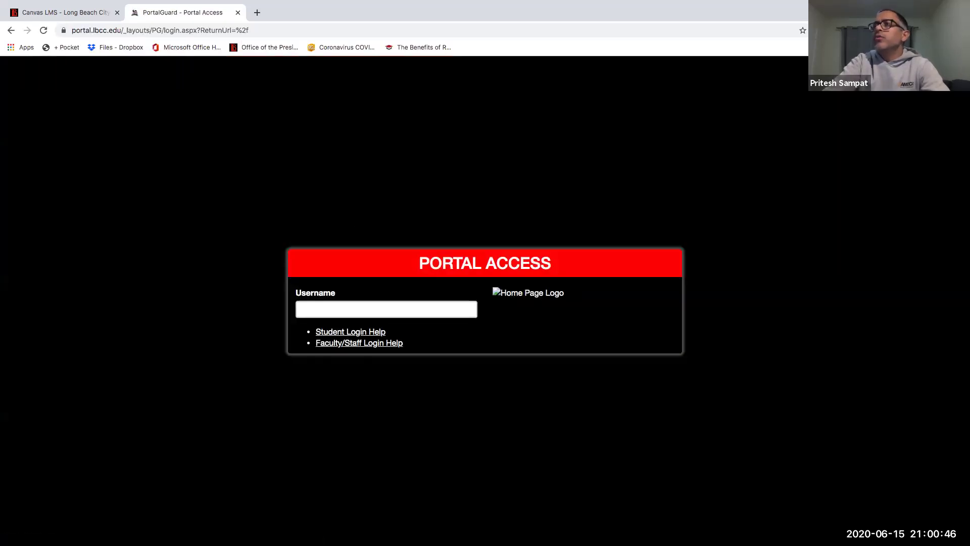
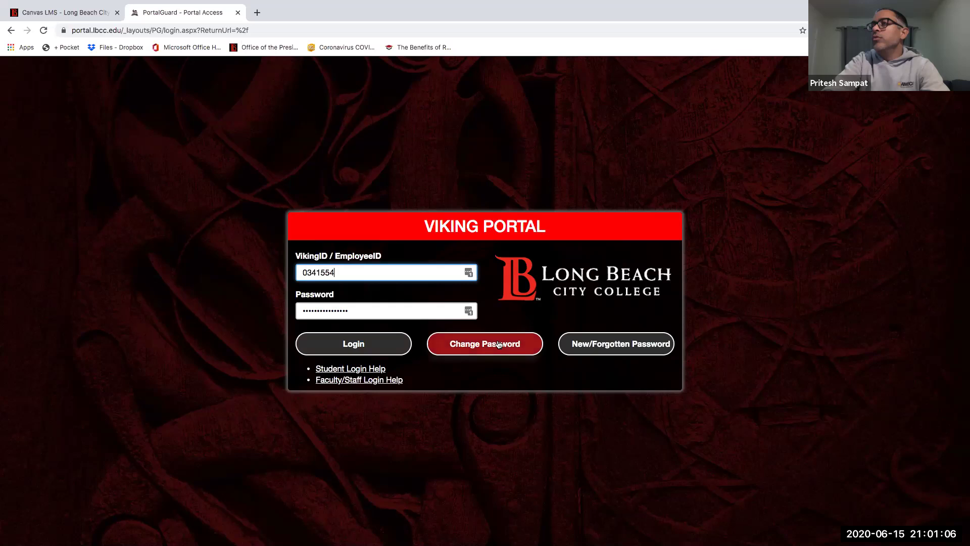
Step: Sign in to Viking Portal with the Viking ID and password
click(613, 346)
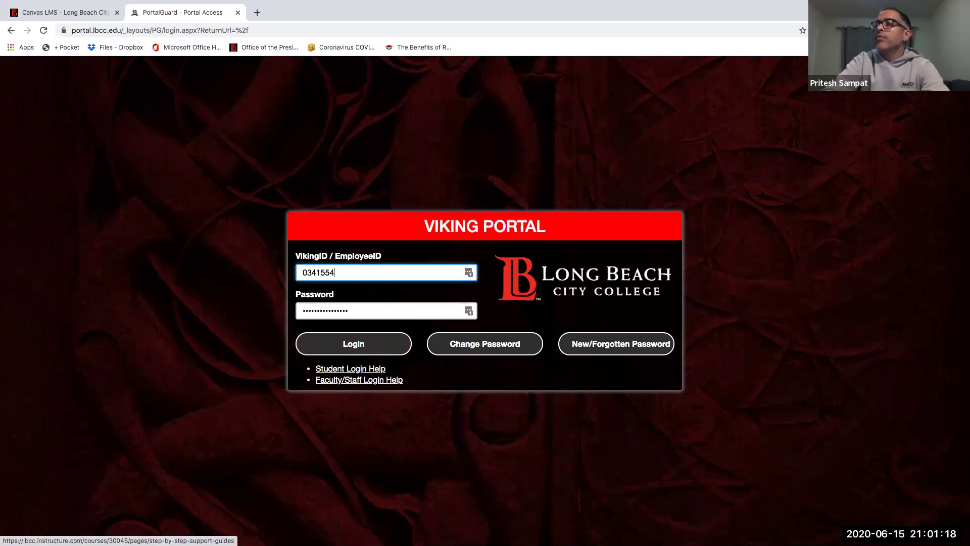
click(369, 343)
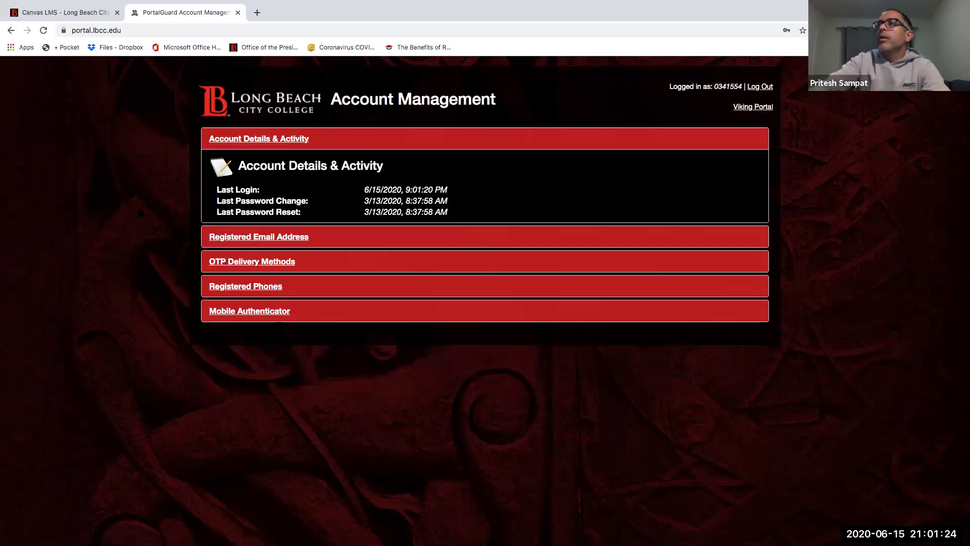
Step: Launch the Canvas tile from the Thor group of portal apps
click(750, 108)
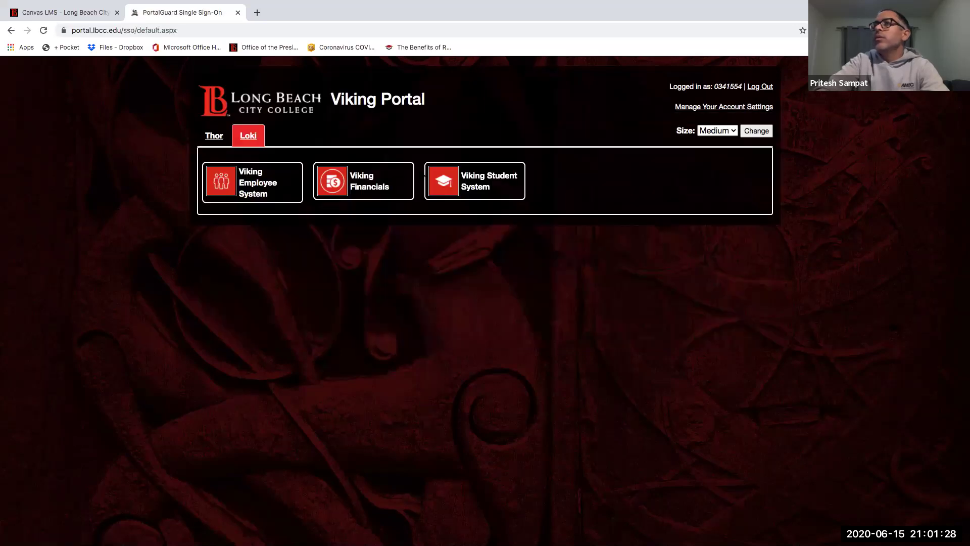
click(213, 134)
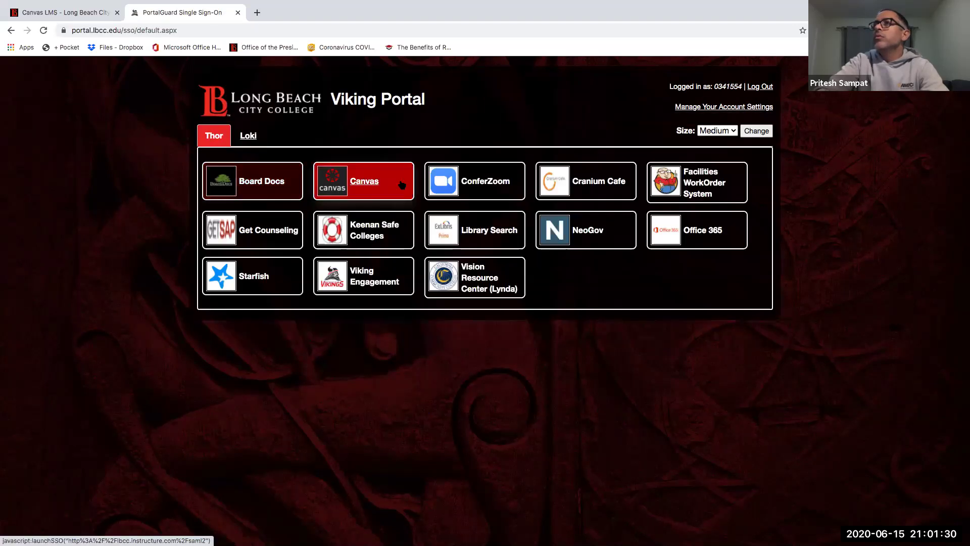
click(385, 190)
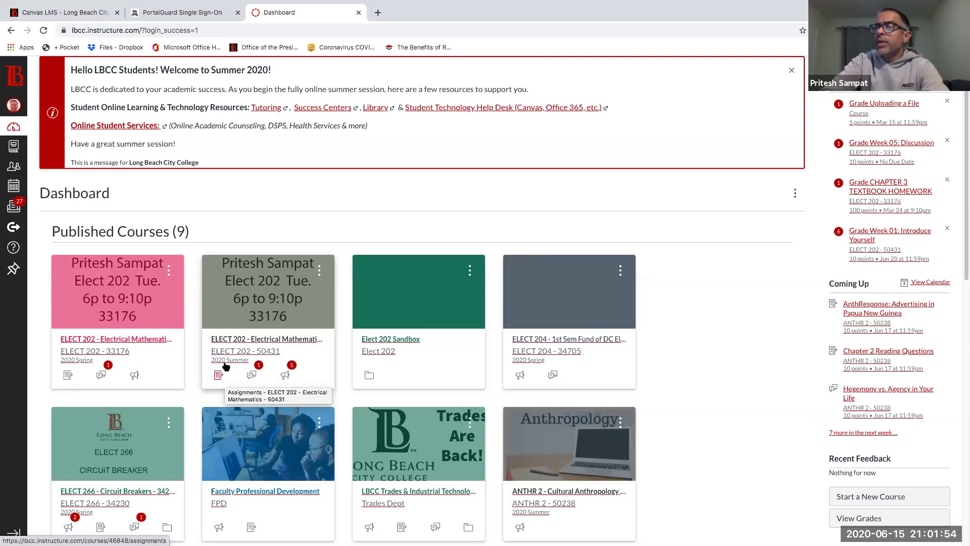
Step: Open the ELECT 202 - 50431 course in Student View and scroll its syllabus
click(257, 306)
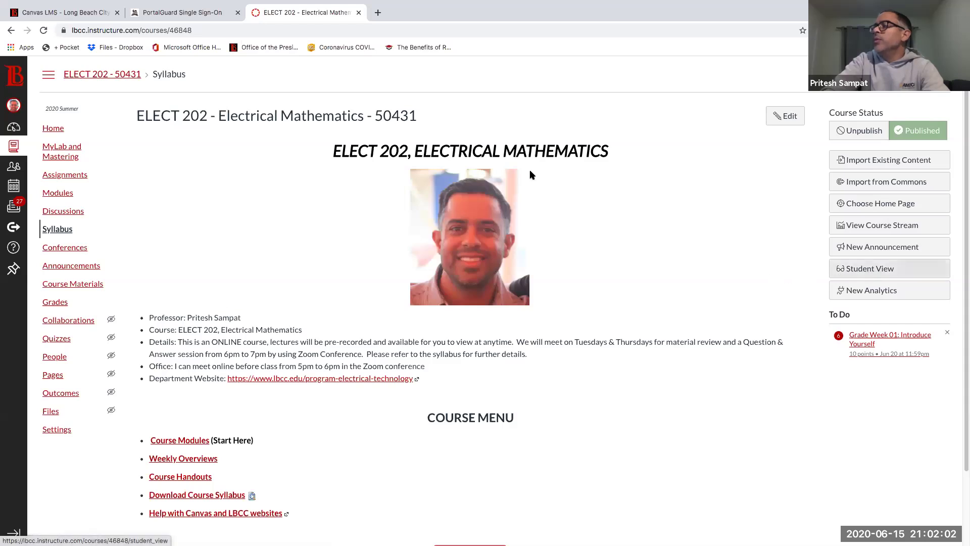
click(861, 269)
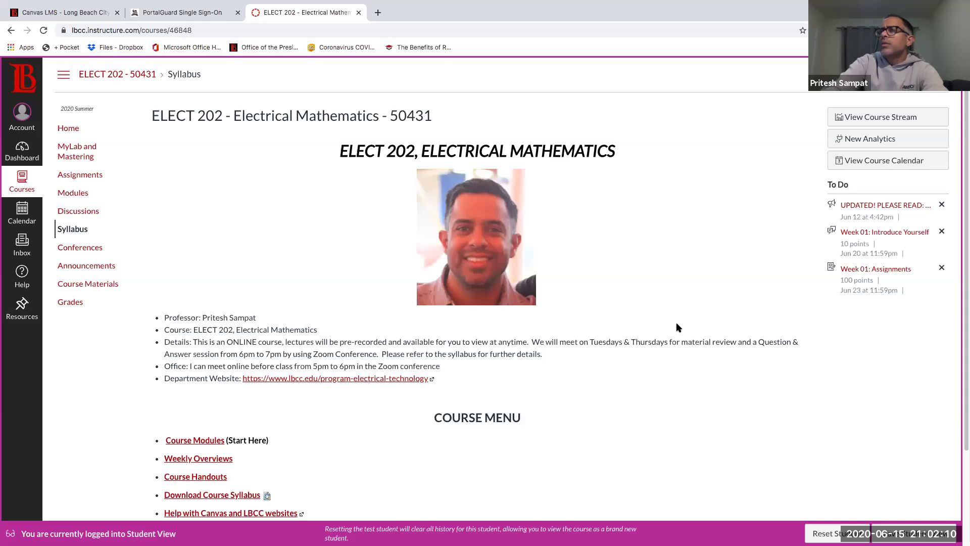
scroll(678, 326, down, 1)
scroll(677, 326, up, 1)
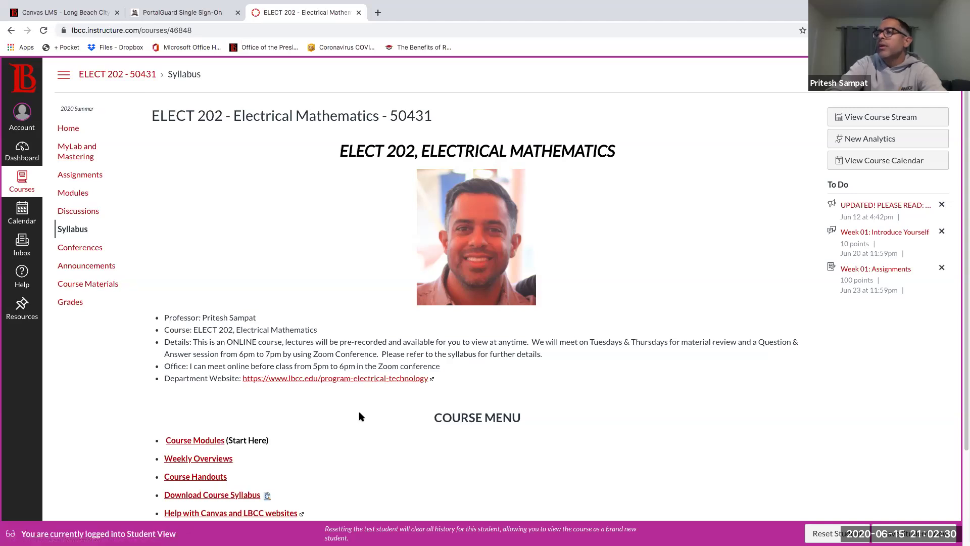
scroll(360, 415, down, 1)
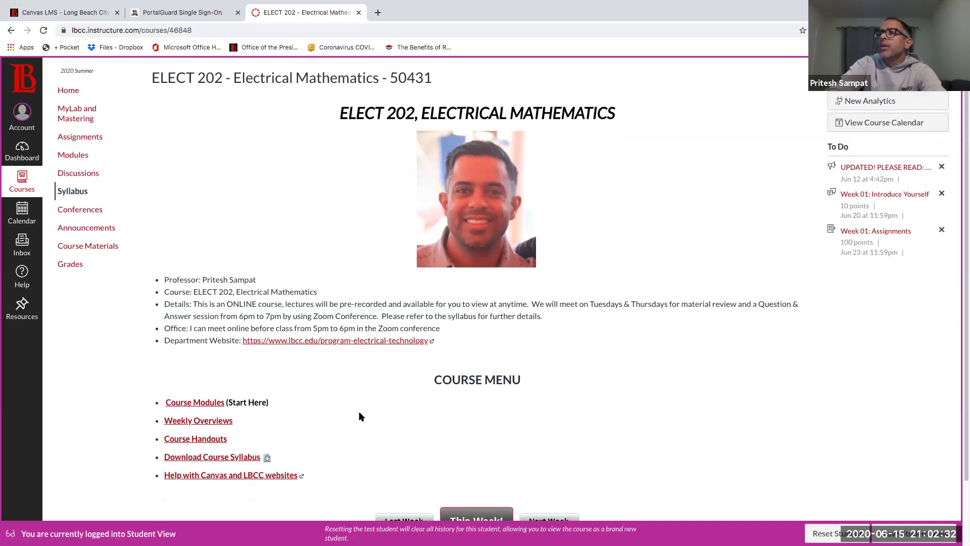
scroll(360, 415, down, 1)
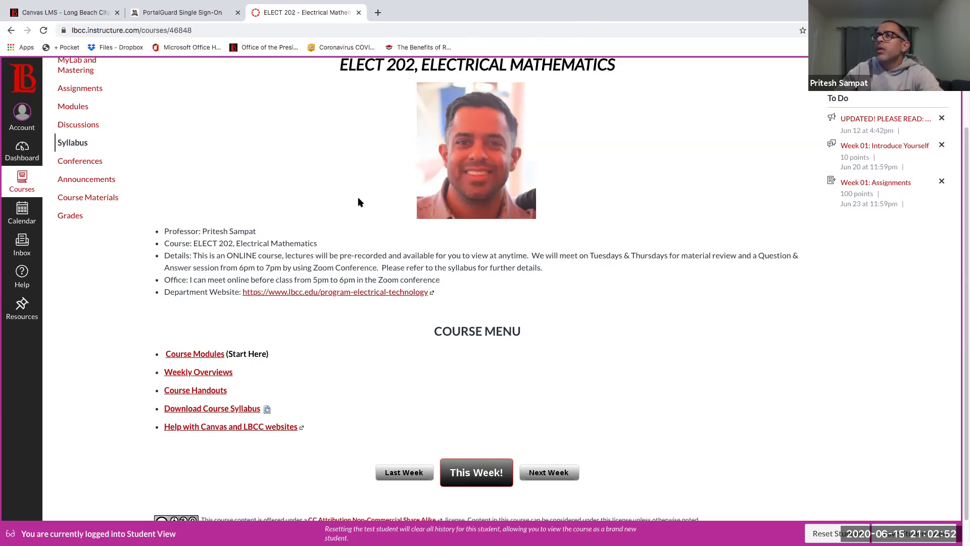
Step: Open the Weekly Overviews page listing Weeks 1–8
mouse_move(197, 328)
mouse_down()
mouse_move(115, 341)
mouse_move(126, 436)
mouse_move(216, 472)
mouse_up()
mouse_move(337, 464)
mouse_down()
mouse_move(319, 349)
mouse_move(222, 314)
mouse_move(152, 324)
mouse_up()
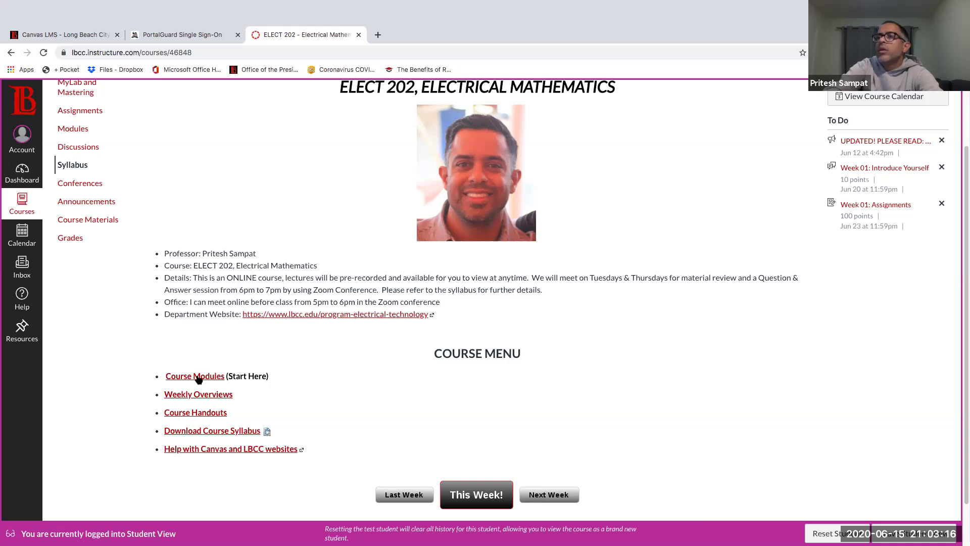
click(199, 355)
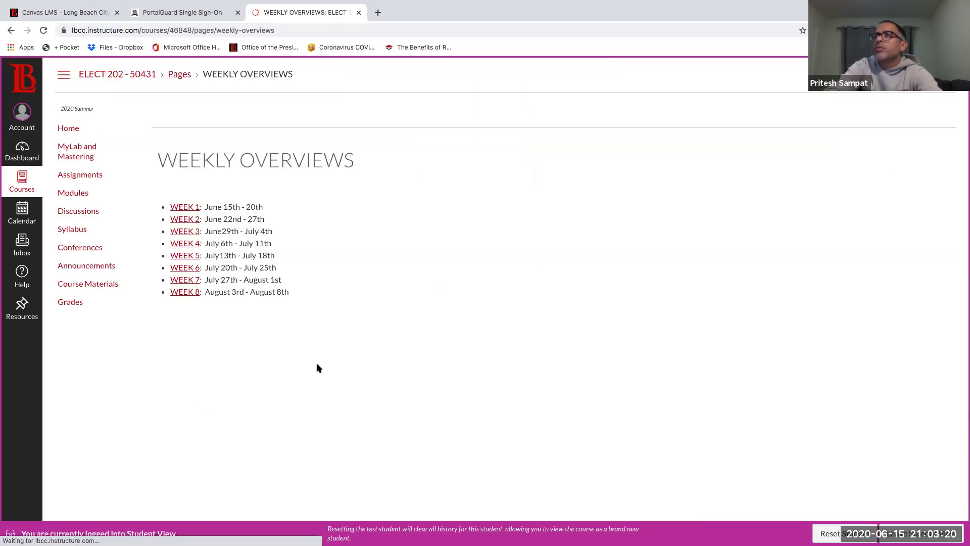
Step: View the Intro: Welcome to ELECT 202 page from the course Modules
click(80, 195)
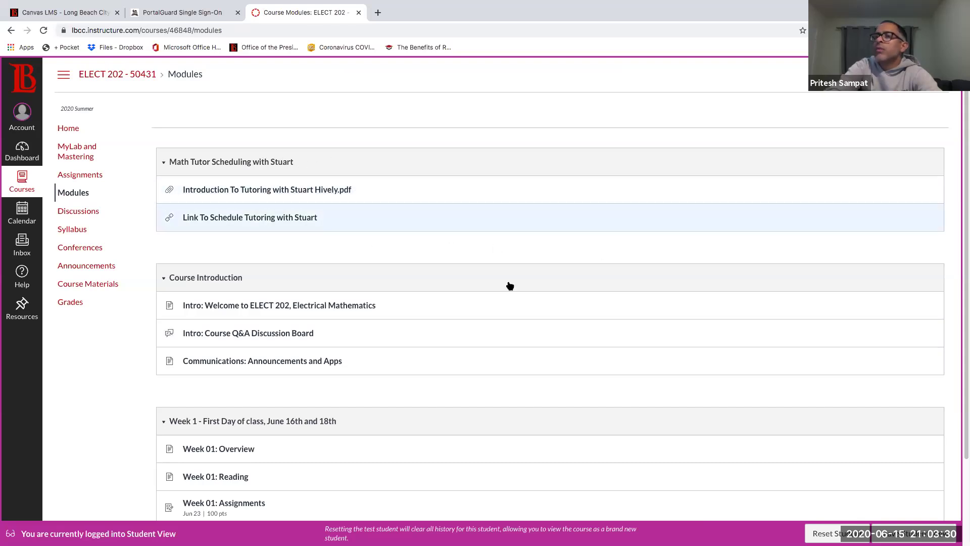
scroll(511, 287, down, 2)
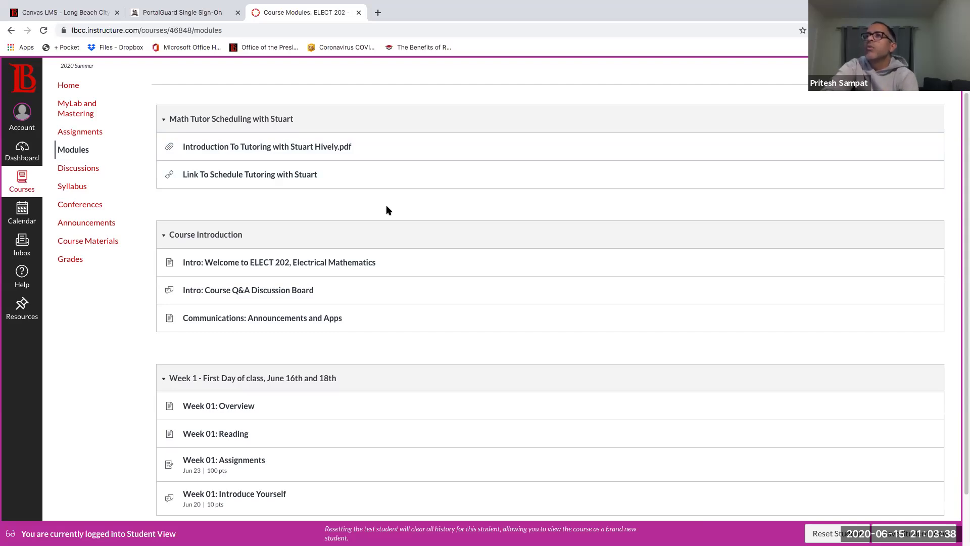
scroll(388, 210, down, 2)
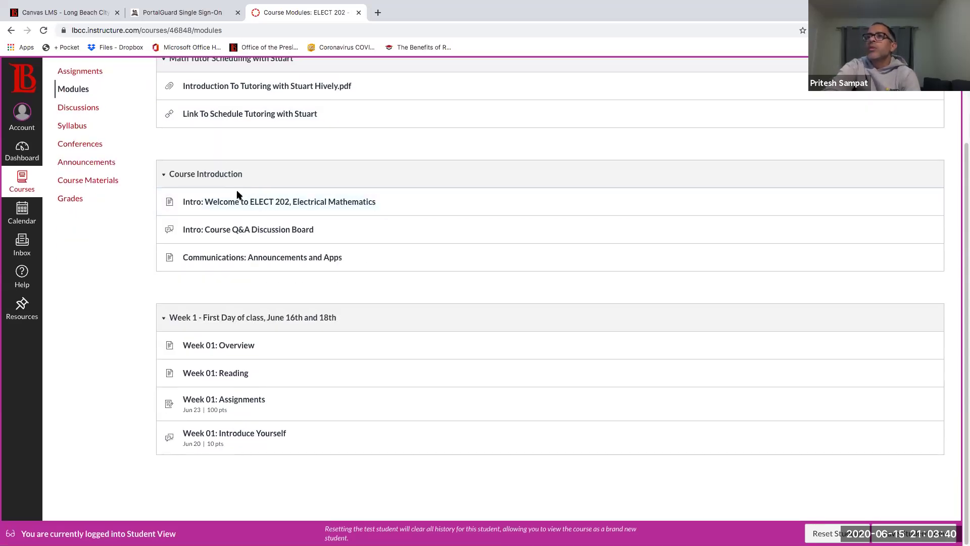
click(241, 202)
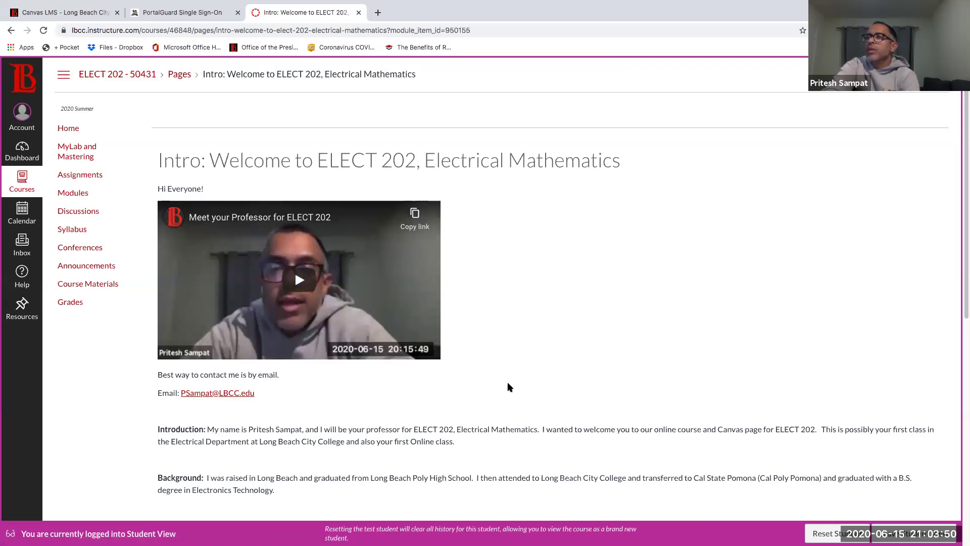
scroll(509, 387, down, 7)
scroll(509, 387, up, 7)
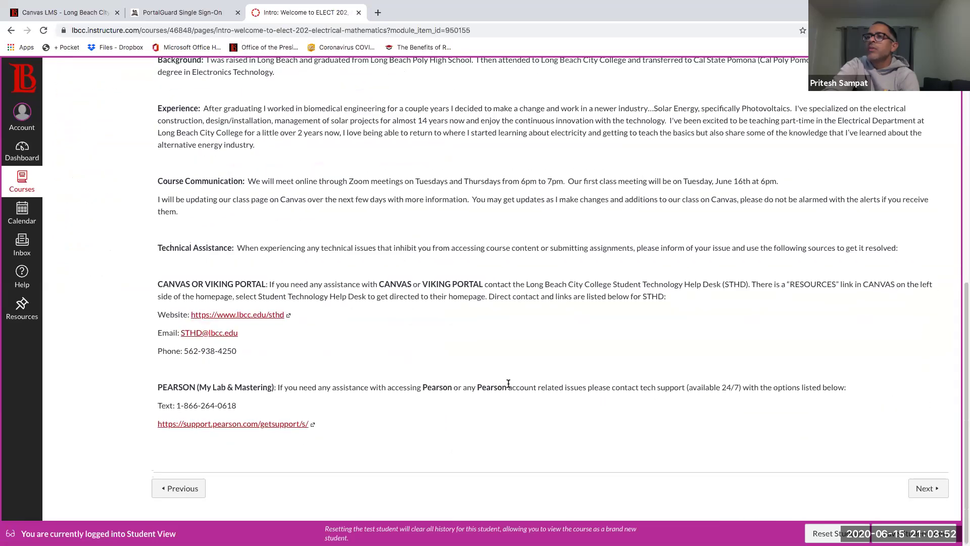
Step: Back in Modules, expand Week 1 and open Week 01: Overview
click(73, 192)
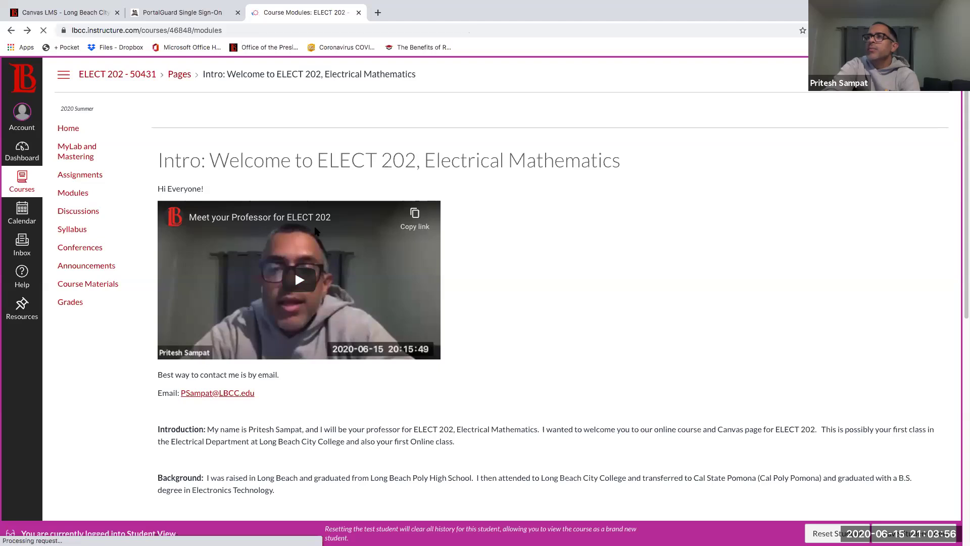
scroll(313, 229, down, 2)
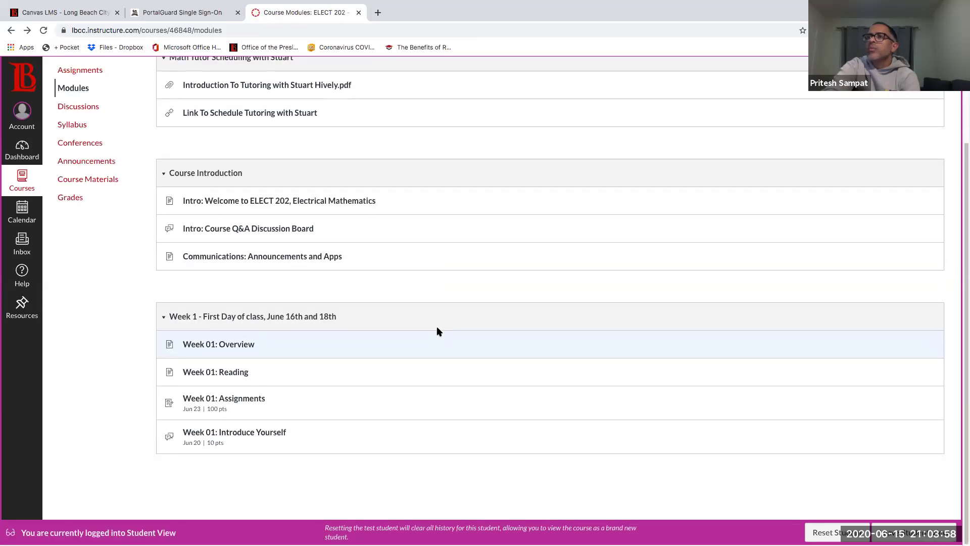
click(221, 319)
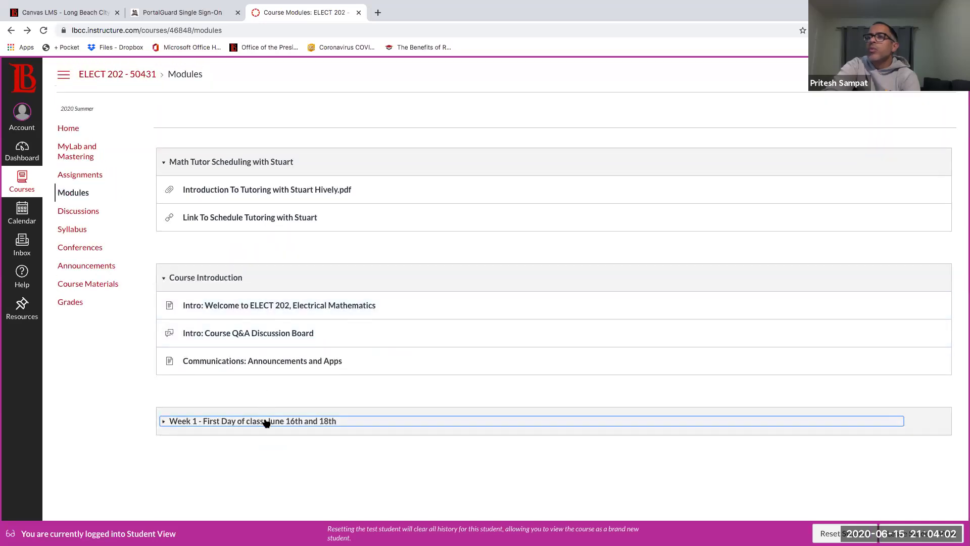
click(267, 422)
click(236, 452)
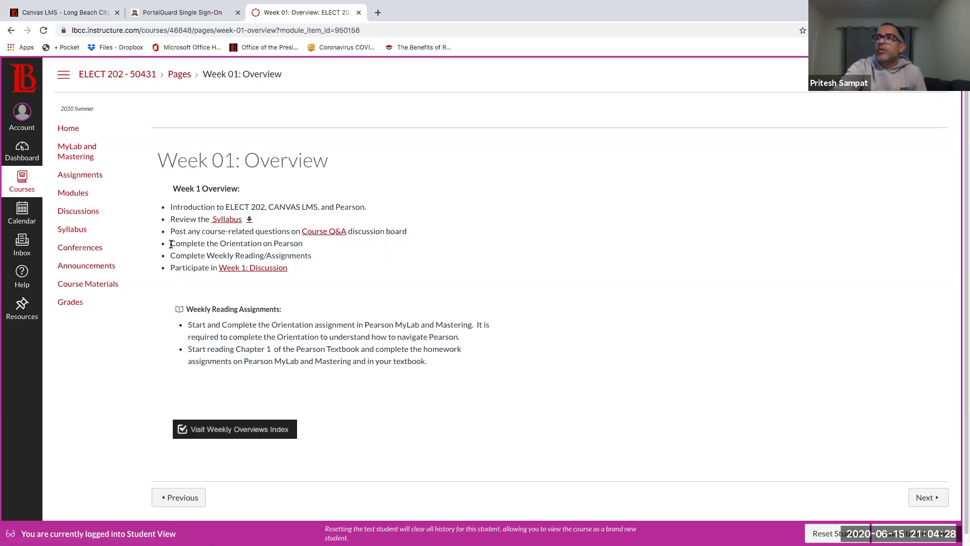
Step: Open the Week 01: Introduce Yourself discussion from the overview and start an empty reply
drag(170, 244, 318, 272)
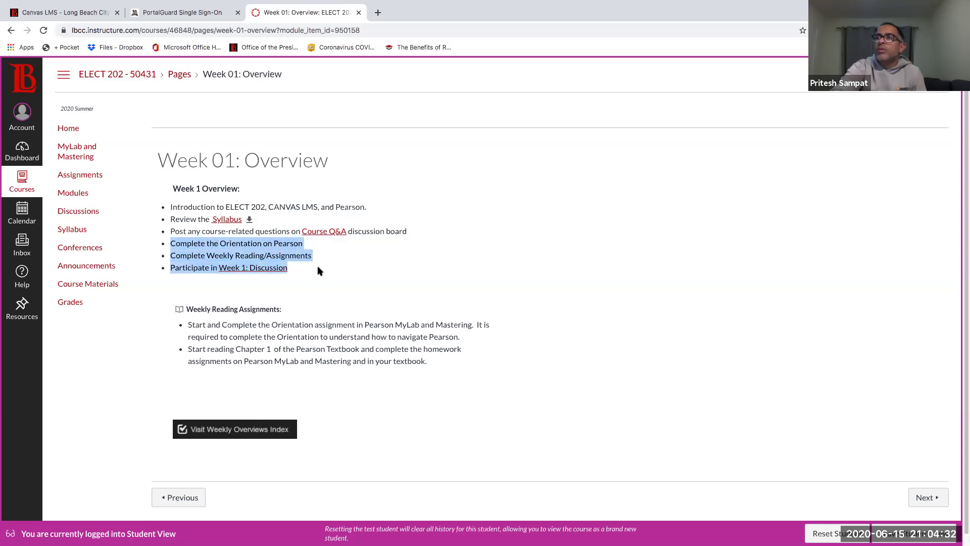
click(329, 298)
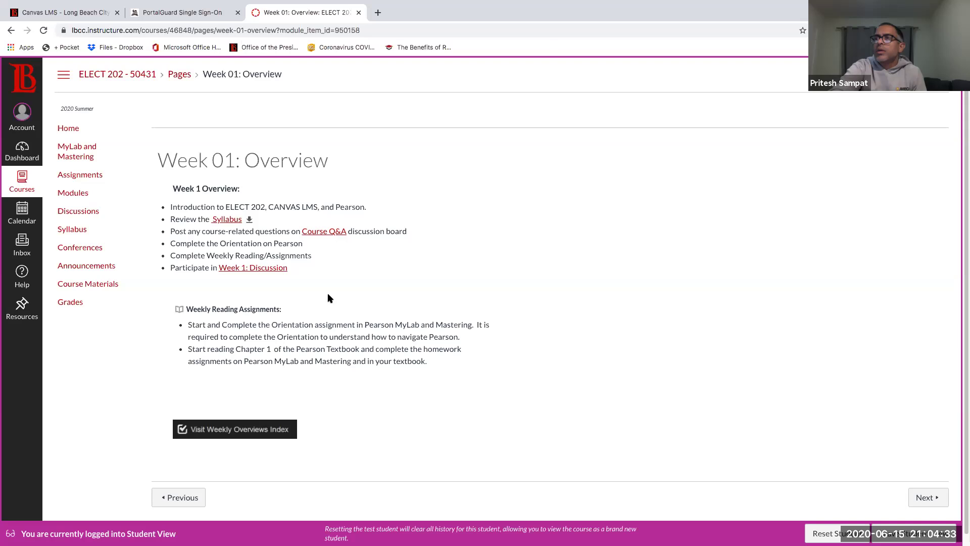
click(265, 269)
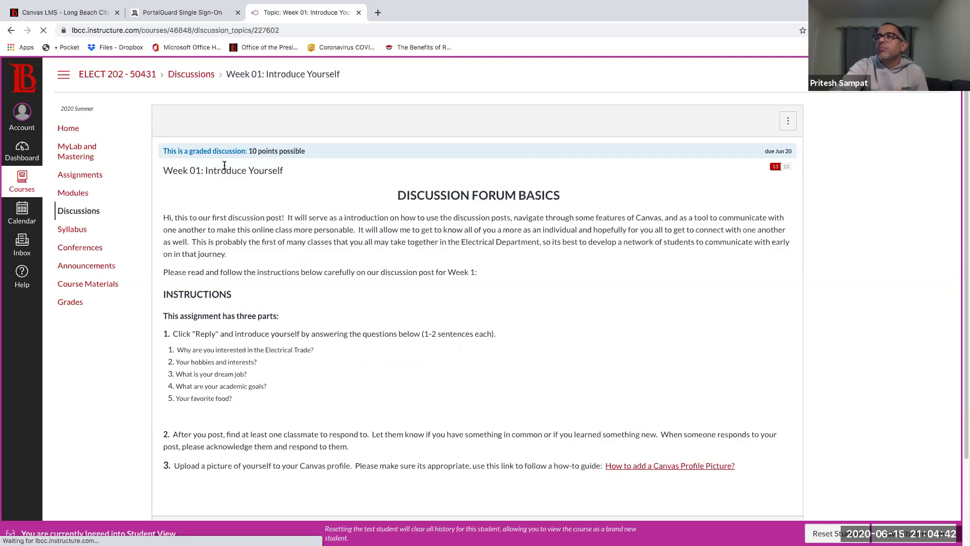
drag(184, 172, 294, 335)
click(386, 384)
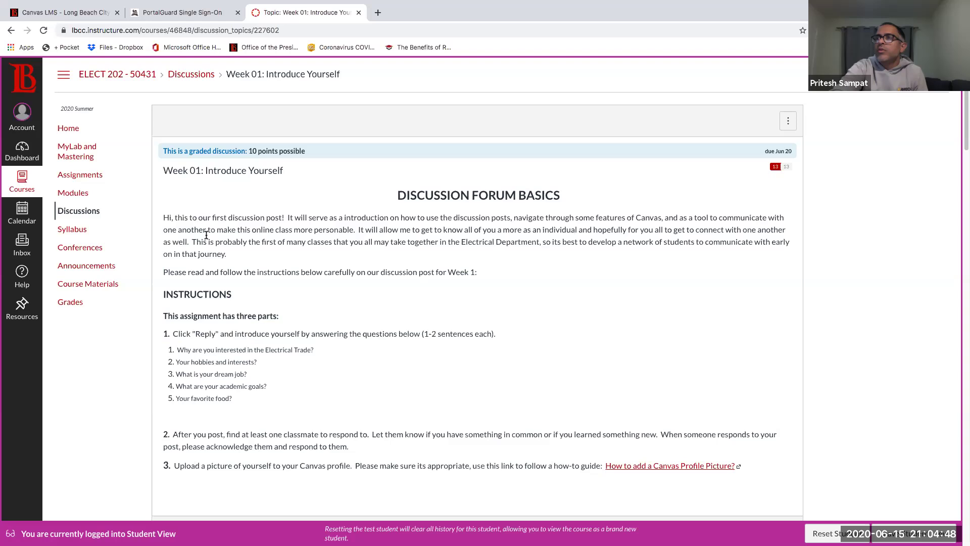
scroll(237, 351, down, 3)
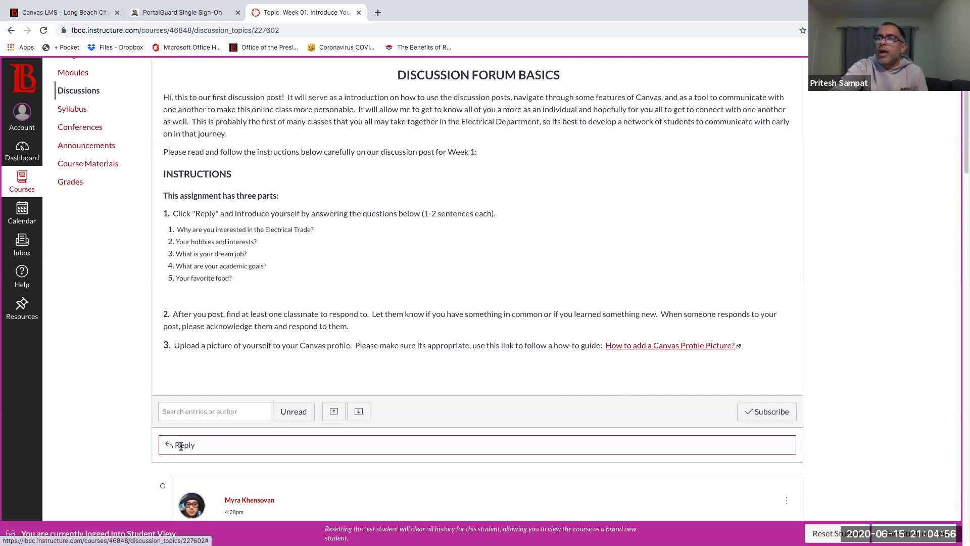
click(183, 444)
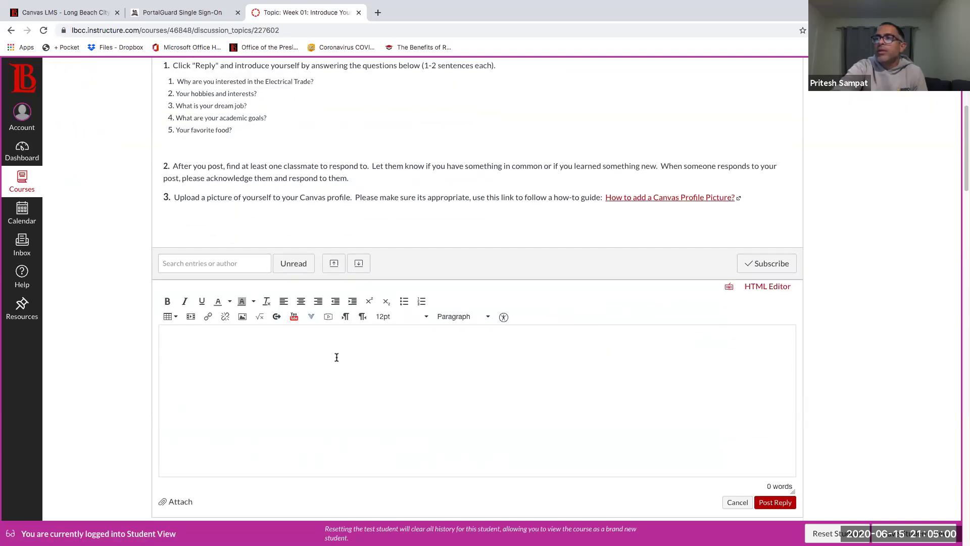
Step: Try the bulleted and numbered list buttons in the reply, leaving both off
click(410, 301)
key(BackSpace)
click(421, 302)
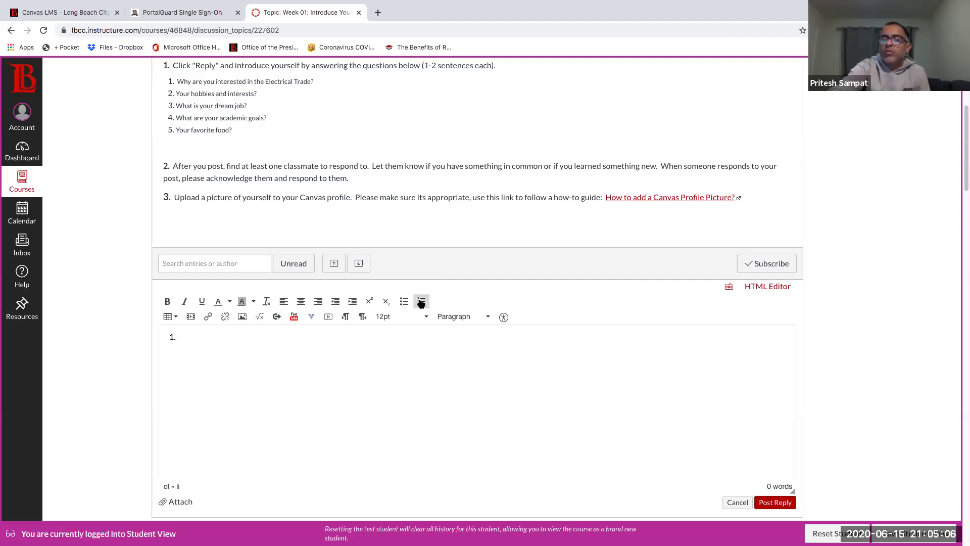
click(421, 302)
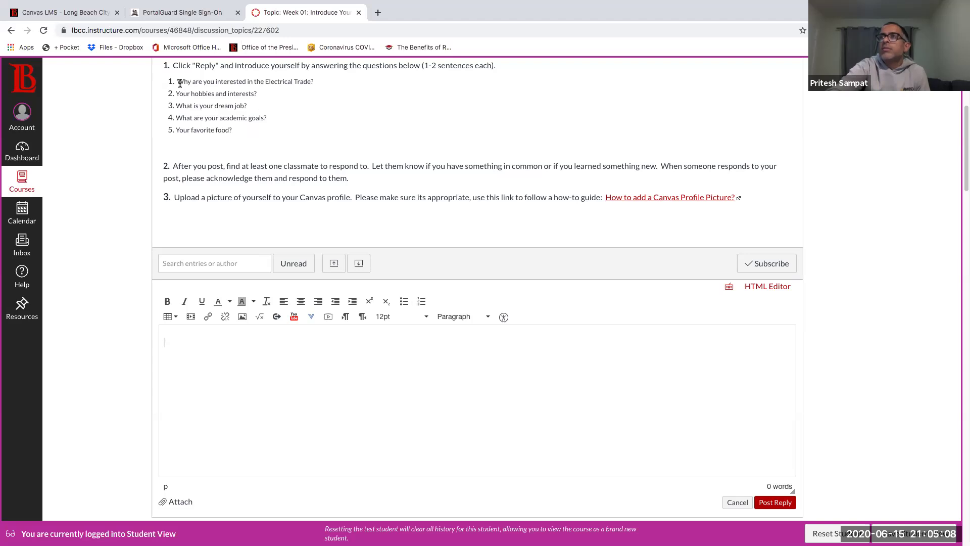
Step: Paste the five introduction questions into the reply, then cancel the draft
drag(168, 83, 241, 129)
key(ctrl+c)
click(223, 390)
key(ctrl+v)
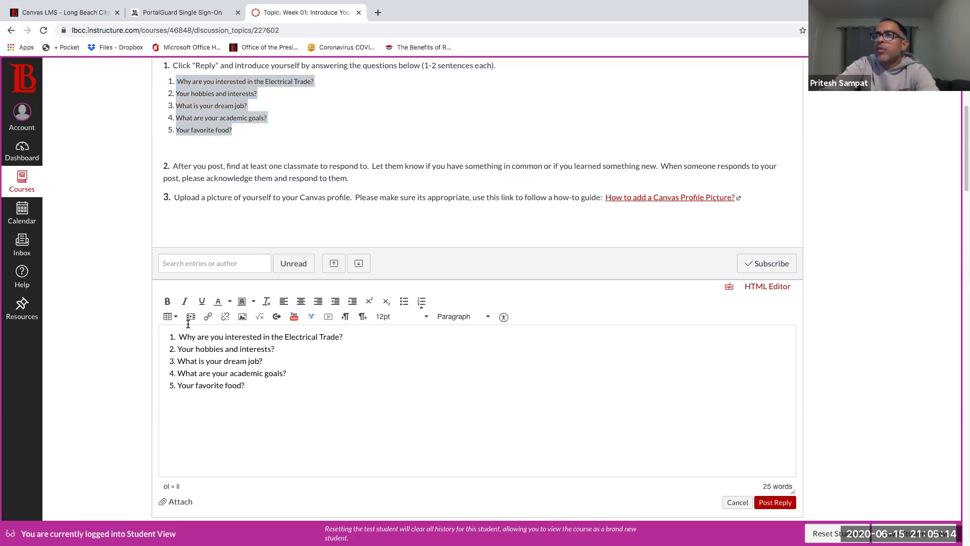
drag(180, 337, 337, 340)
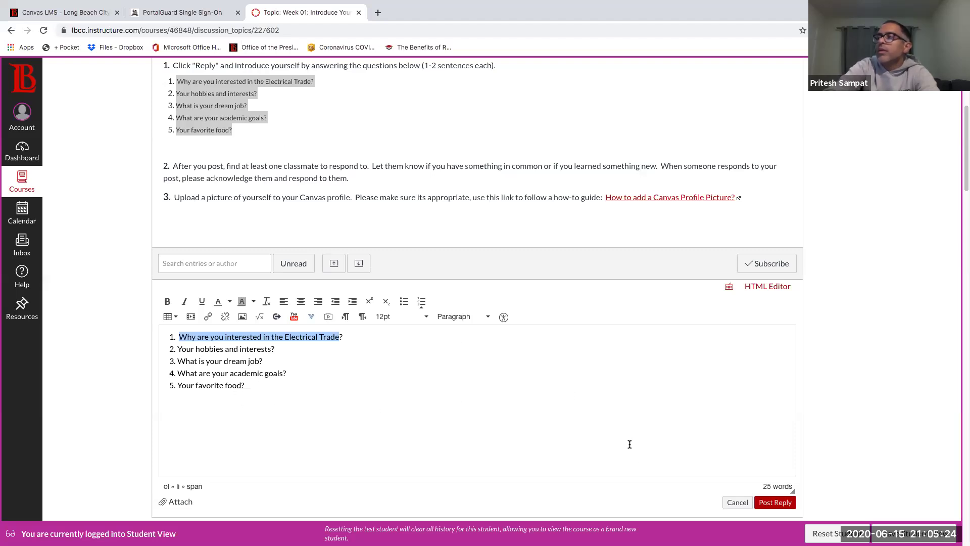
click(738, 502)
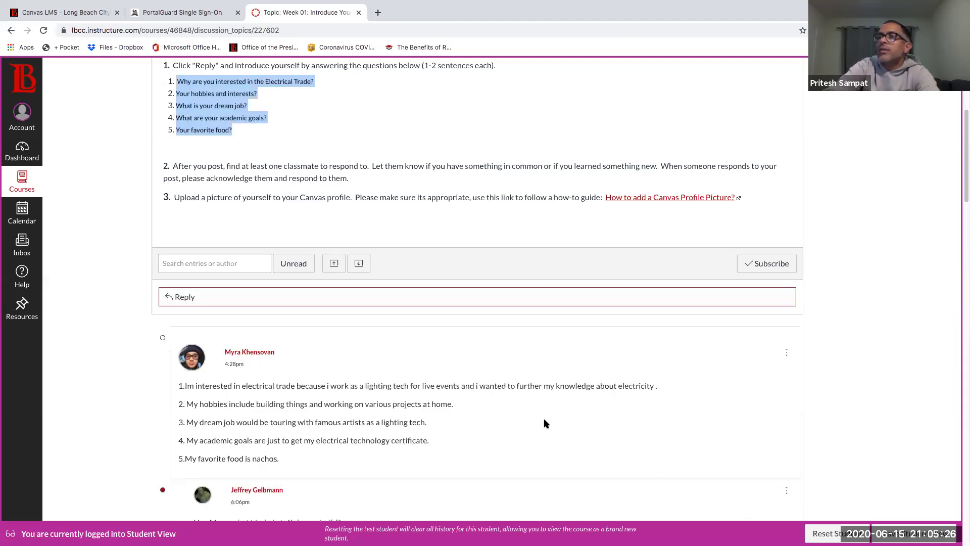
scroll(543, 422, up, 2)
scroll(545, 423, up, 4)
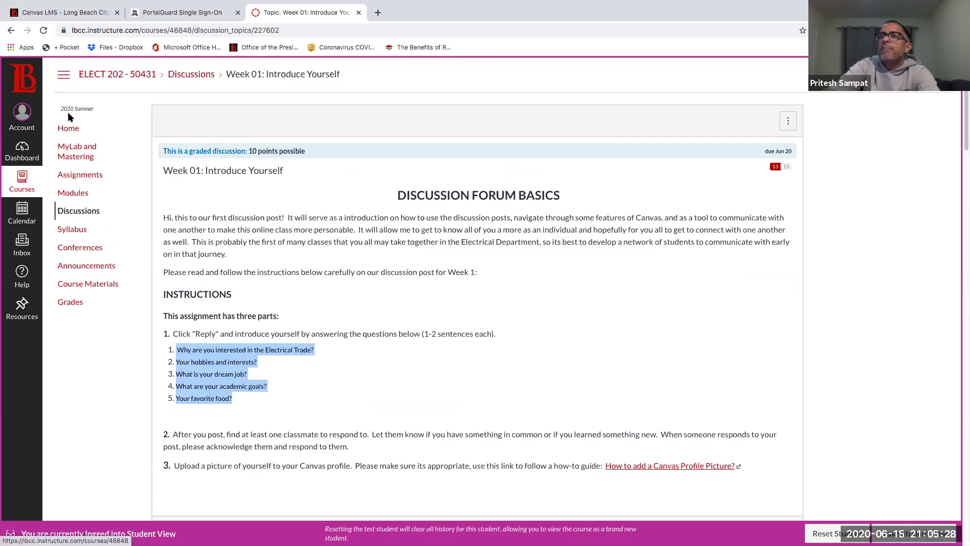
Step: Return to the ELECT 202 - 50431 course home page
click(68, 134)
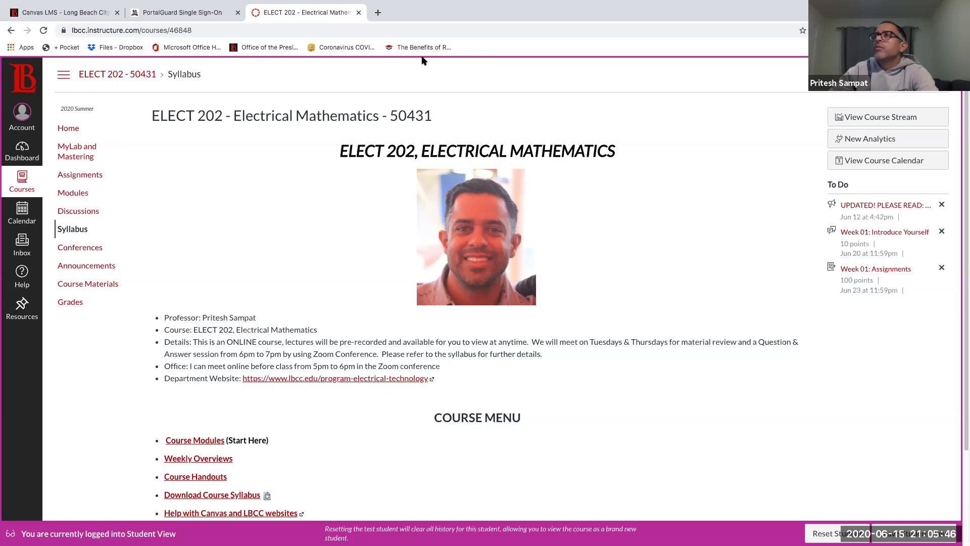
mouse_move(79, 162)
mouse_down()
mouse_move(55, 166)
mouse_move(106, 180)
mouse_move(83, 162)
mouse_up()
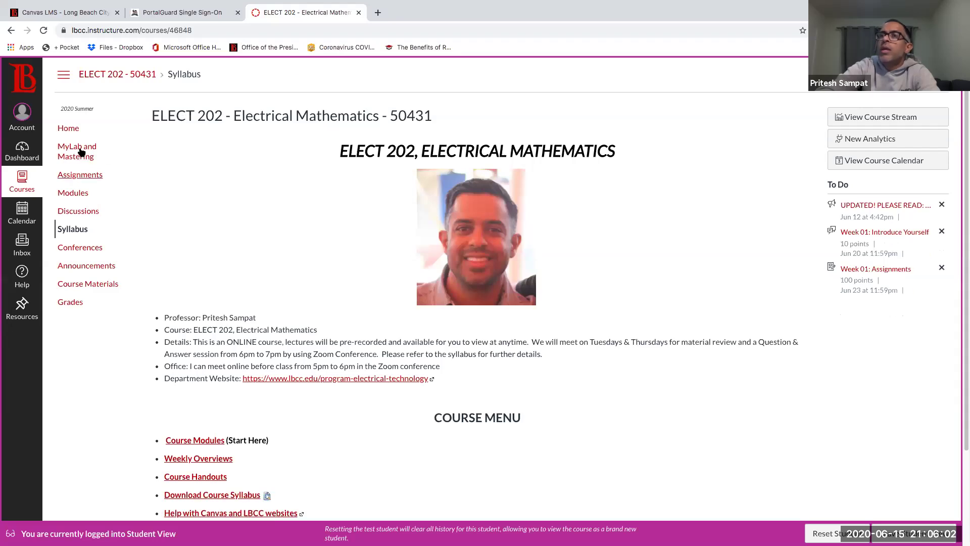
Step: Launch Pearson MyLab & Mastering in a new tab from the course page
click(73, 152)
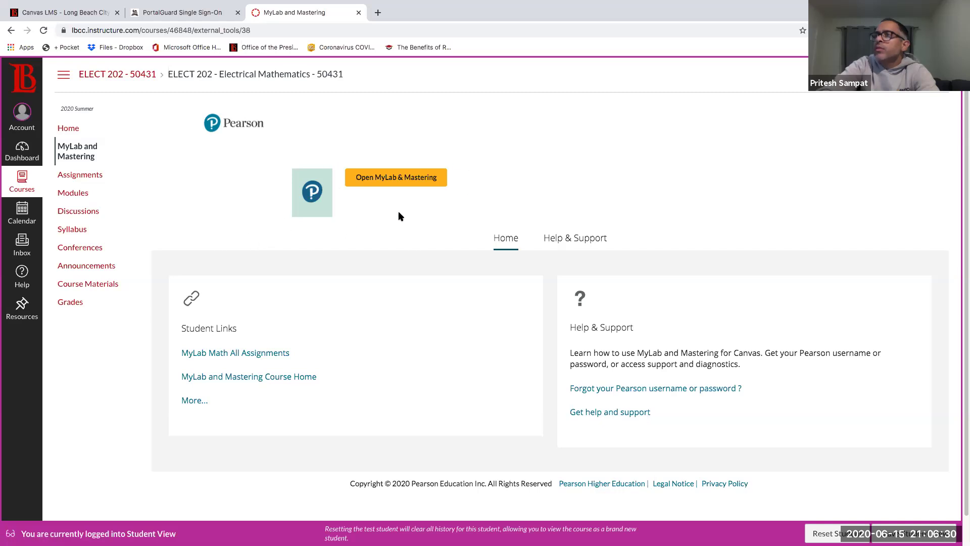
click(387, 181)
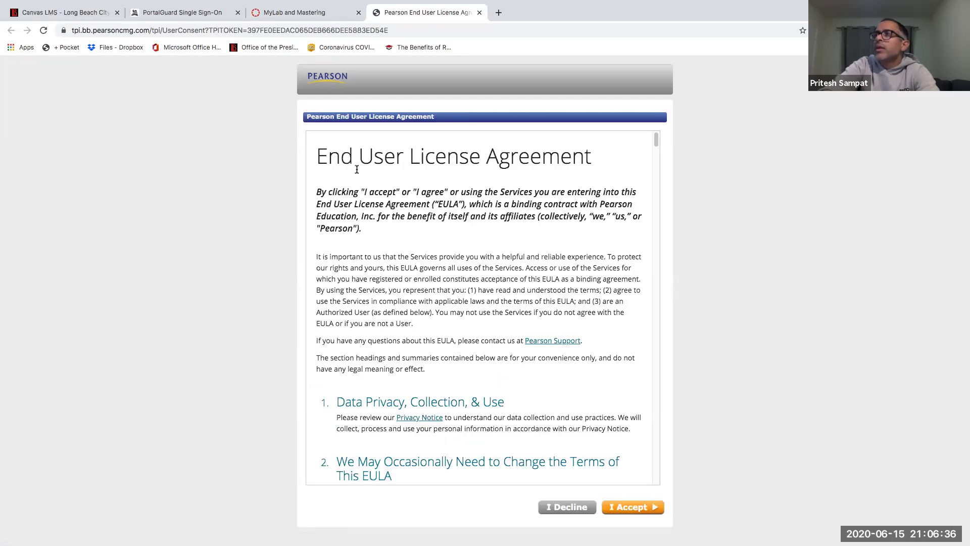
Step: Scroll through and accept the Pearson End User License Agreement
scroll(451, 353, down, 15)
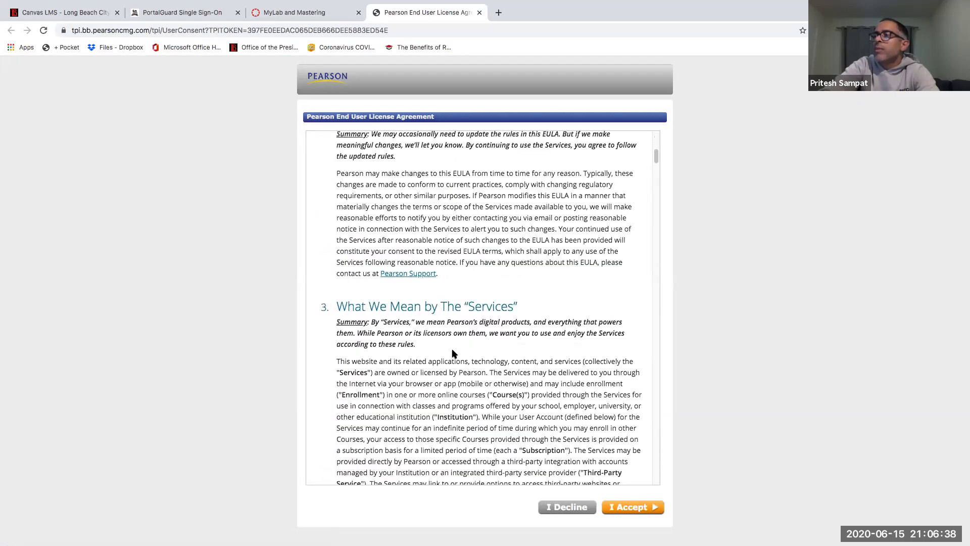
scroll(451, 352, down, 20)
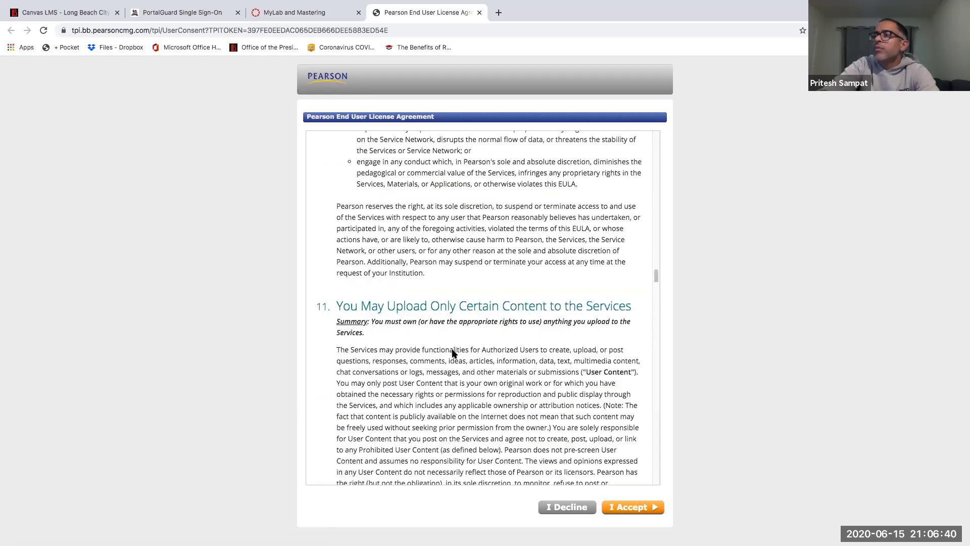
scroll(452, 353, down, 20)
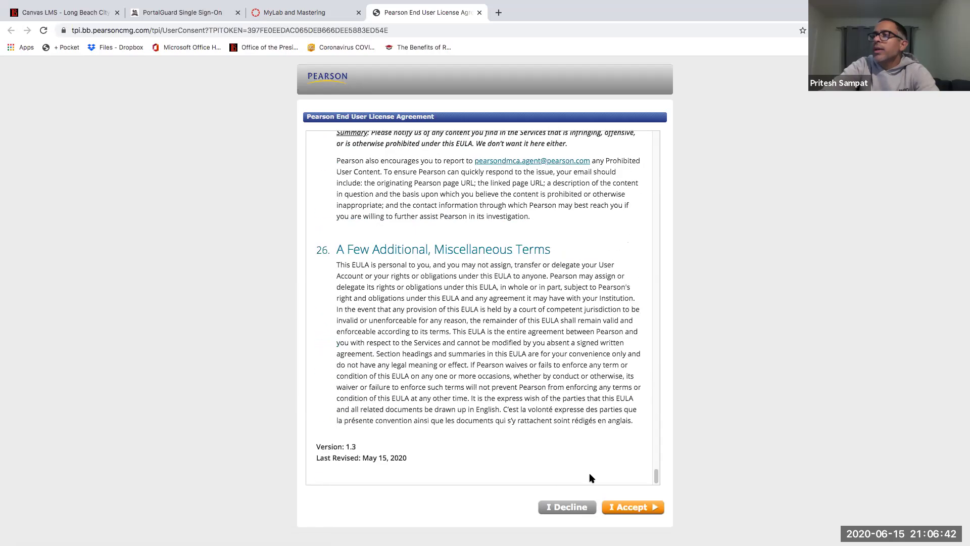
click(626, 508)
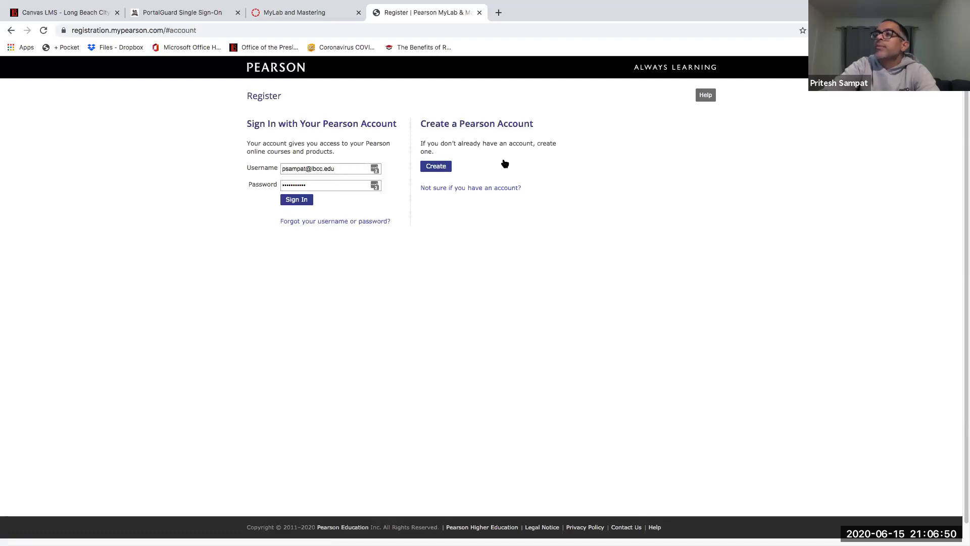
Step: Try creating a Pearson account, then return to the Canvas MyLab and Mastering tab
click(440, 168)
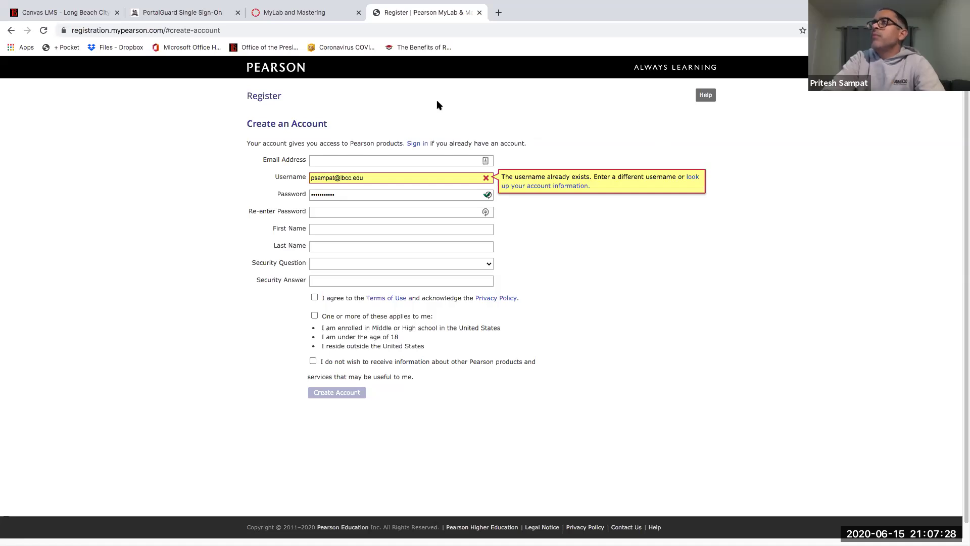
click(277, 15)
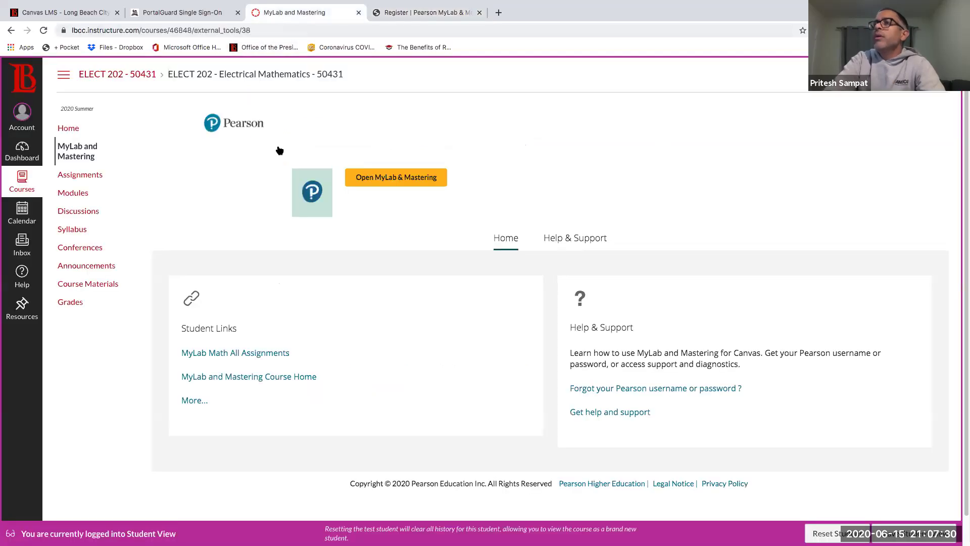
Step: Leave Student View and launch ELECT 202's MyLab and Mastering in a new tab
click(67, 127)
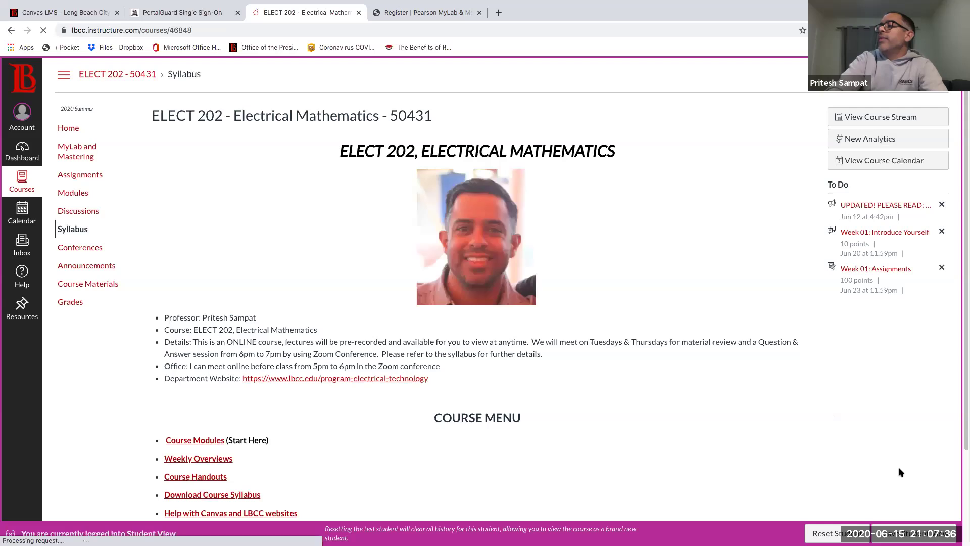
click(914, 533)
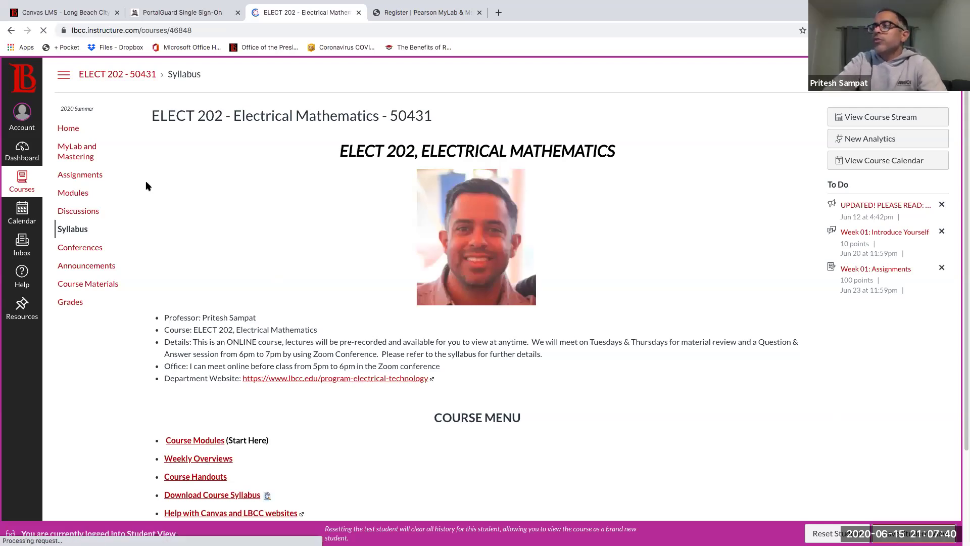
click(68, 155)
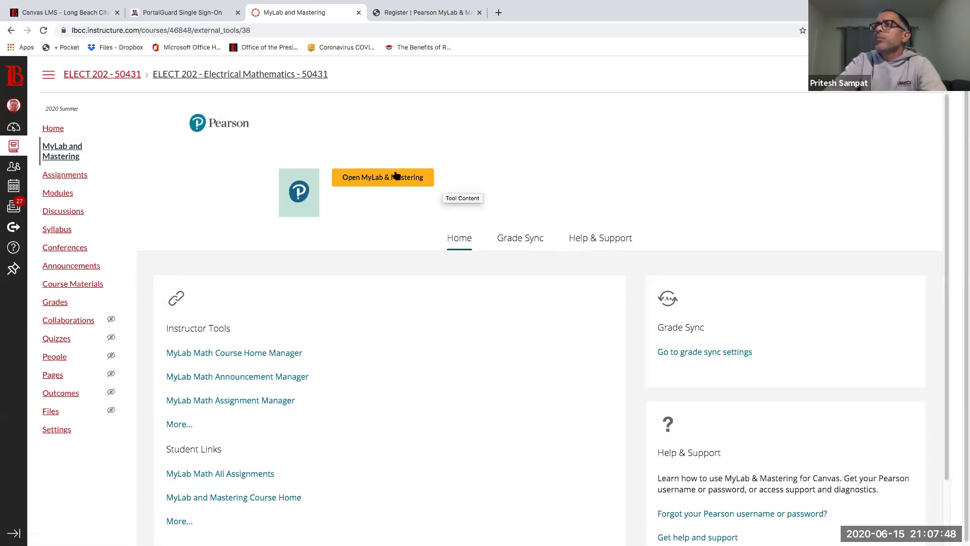
click(379, 175)
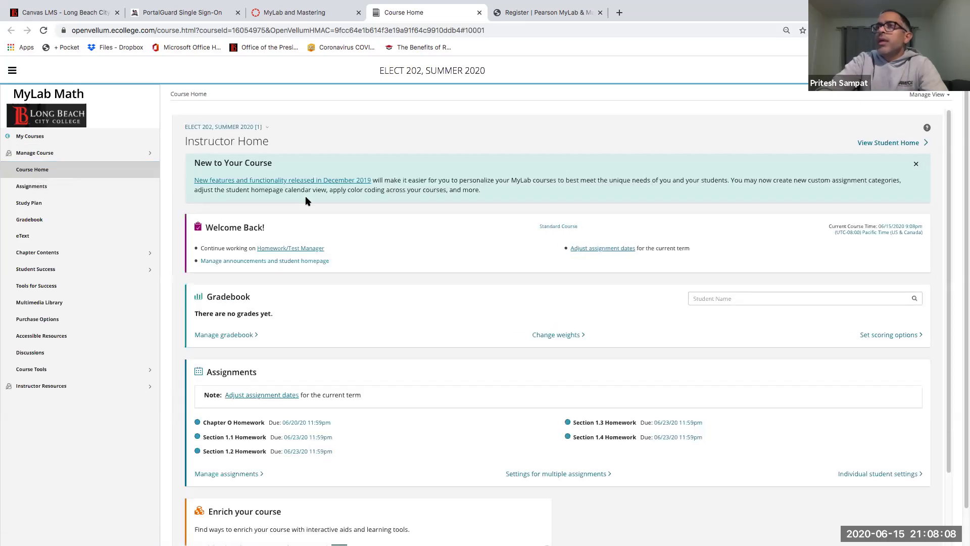
Step: Show the Assignments list with ELECT 202's 39 homework and test assignments
click(23, 190)
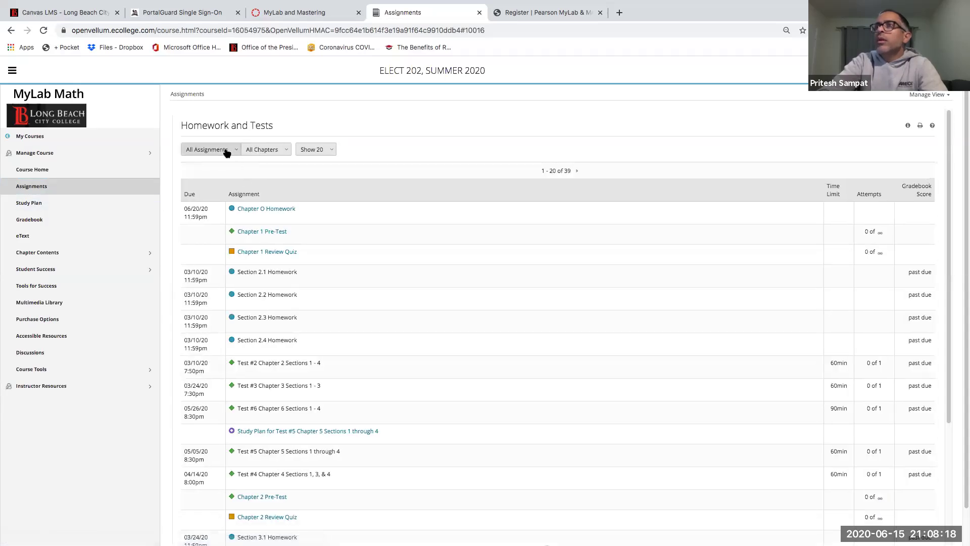
Step: Filter assignments to Homework and 0. Orientation Questions for Students, then open Chapter O Homework
click(229, 153)
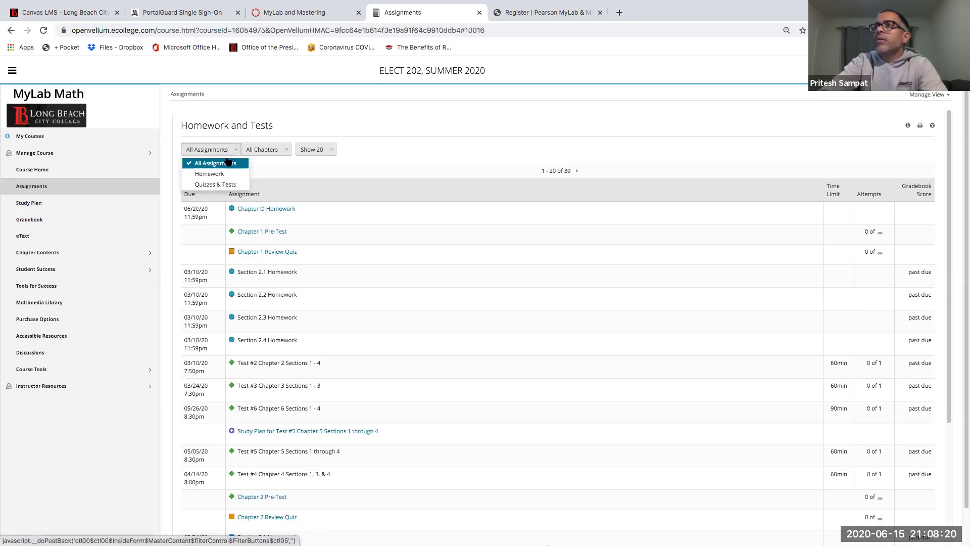
click(229, 162)
click(265, 150)
click(209, 154)
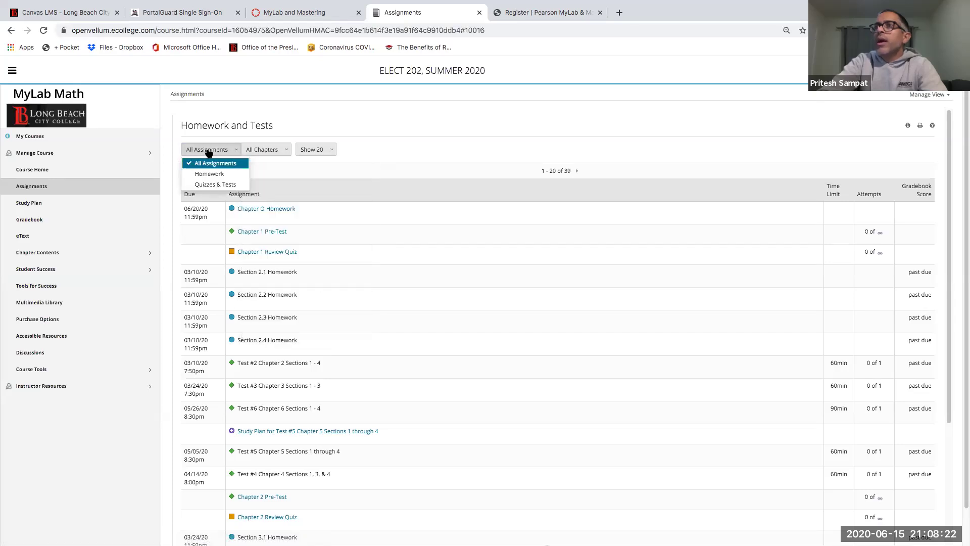
click(209, 174)
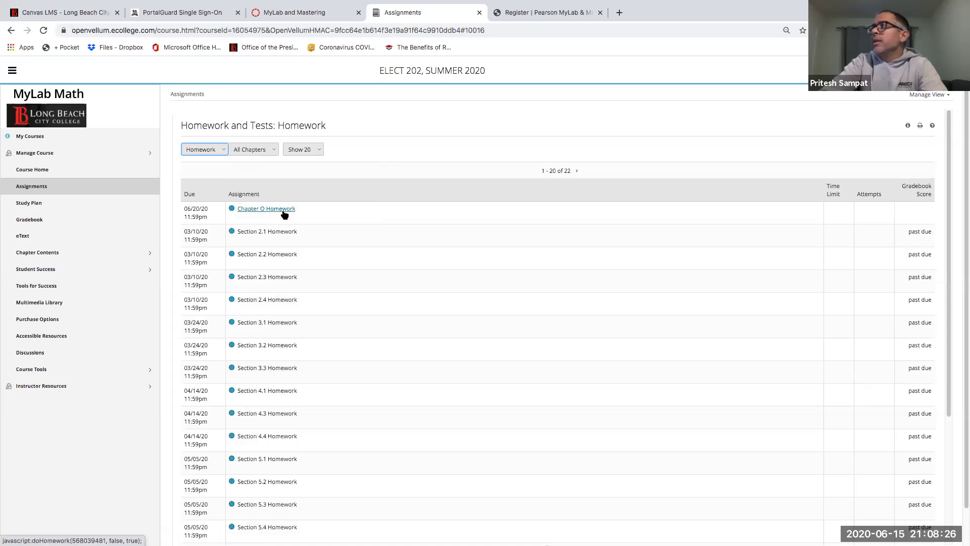
click(272, 150)
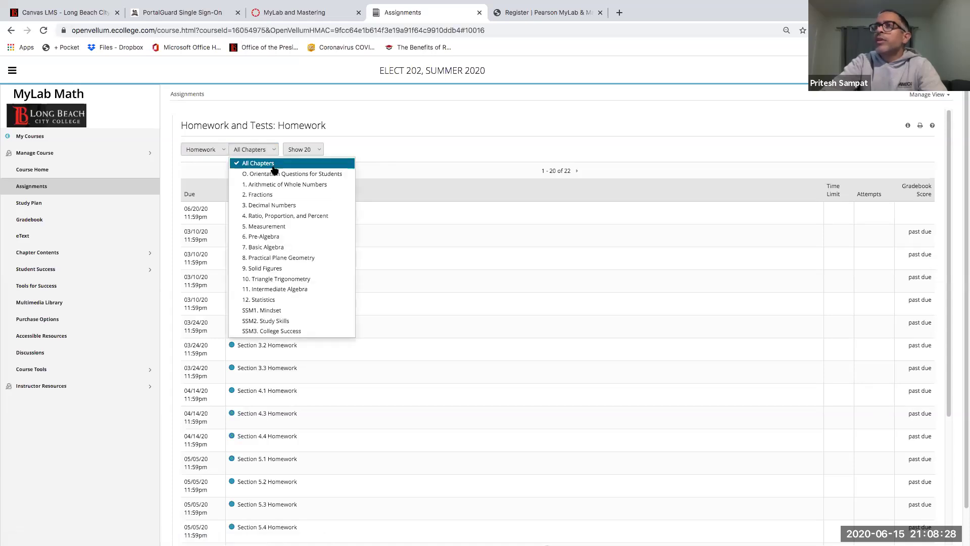
click(274, 175)
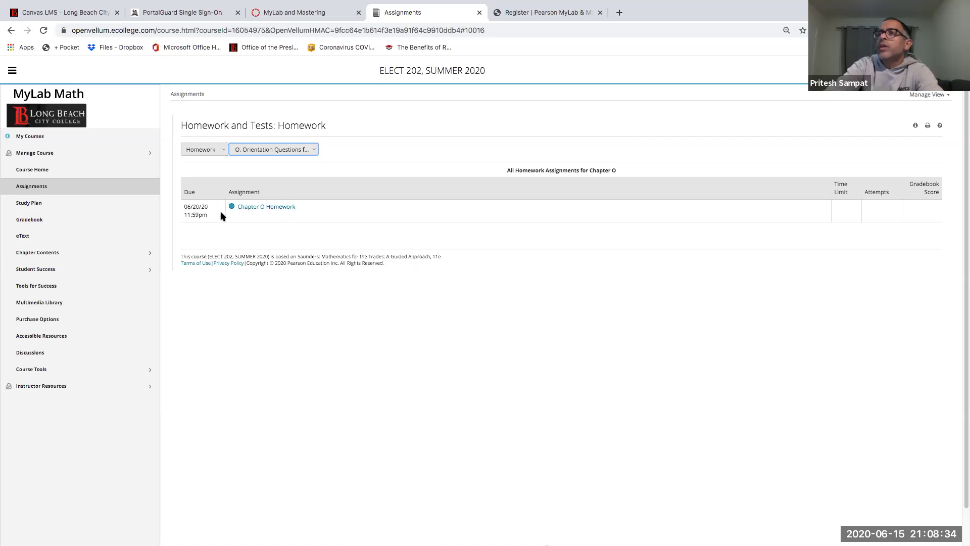
click(265, 207)
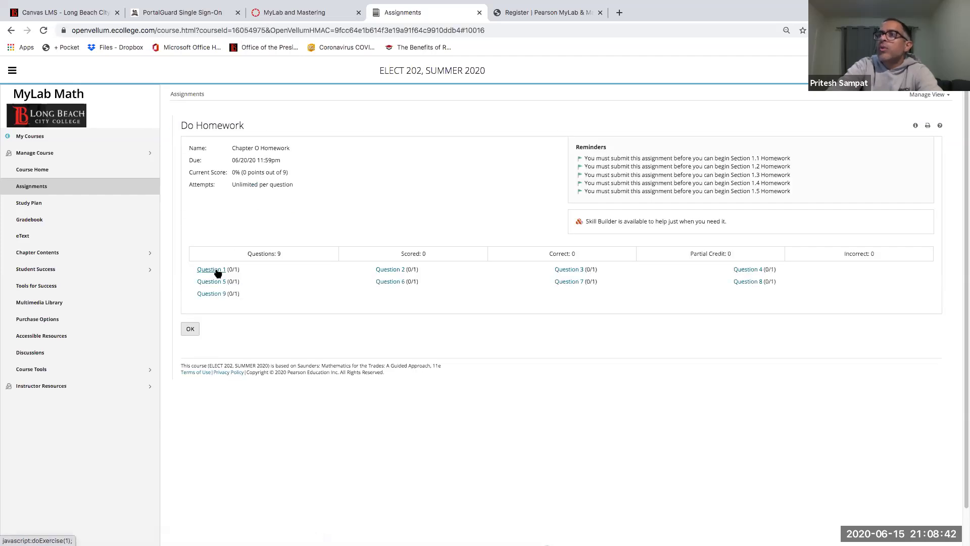
Step: Open Question 1 (O.1.1) of the Chapter O Homework
click(211, 270)
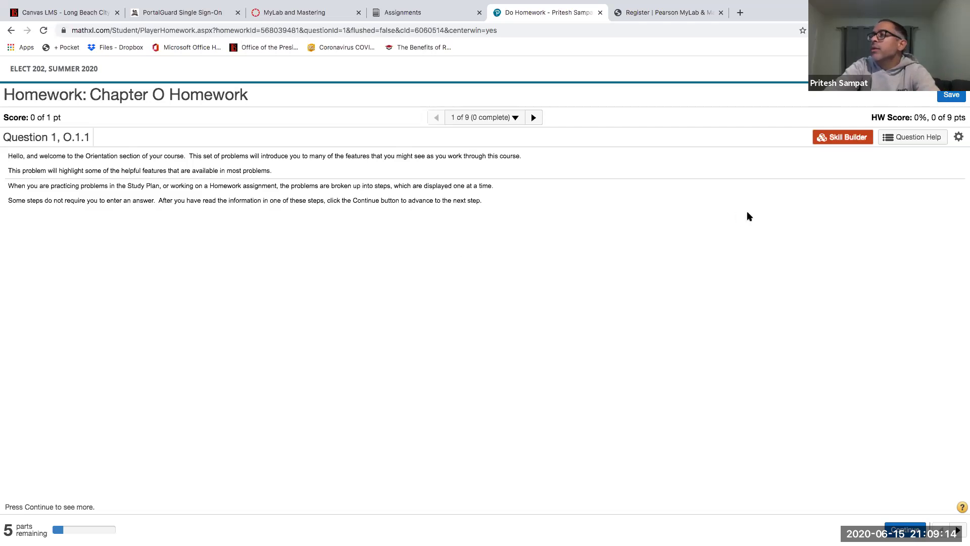
Step: Check the question's help options, leave the homework player, and return to the Assignments tab
click(917, 139)
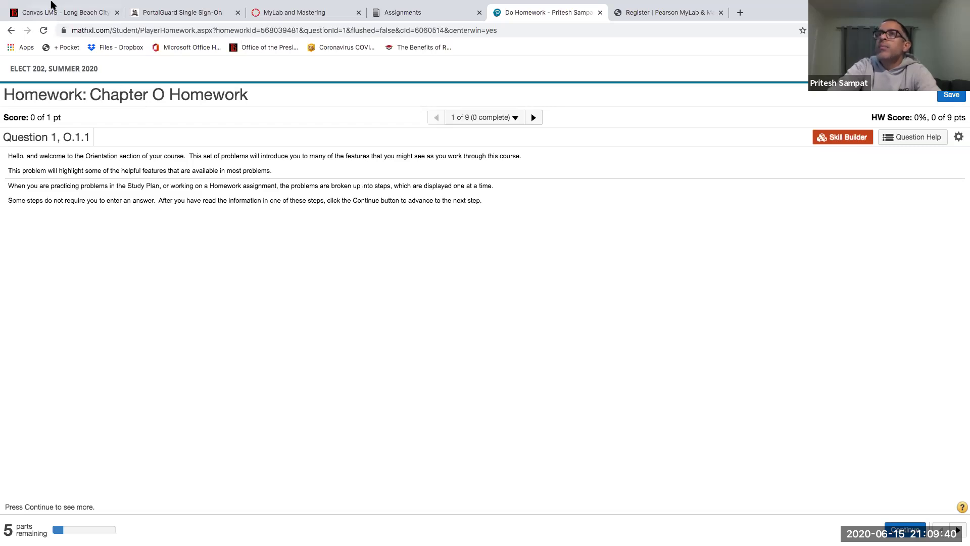
click(11, 30)
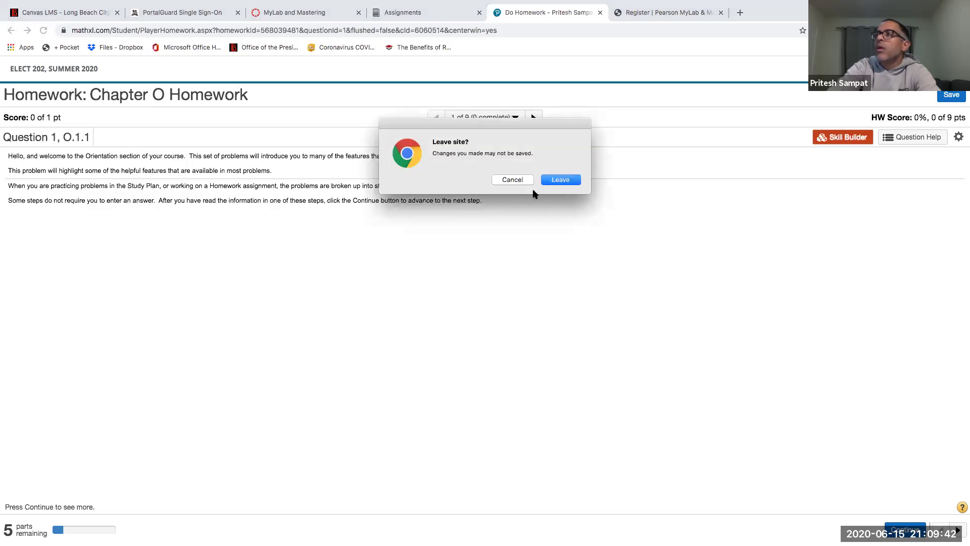
click(559, 180)
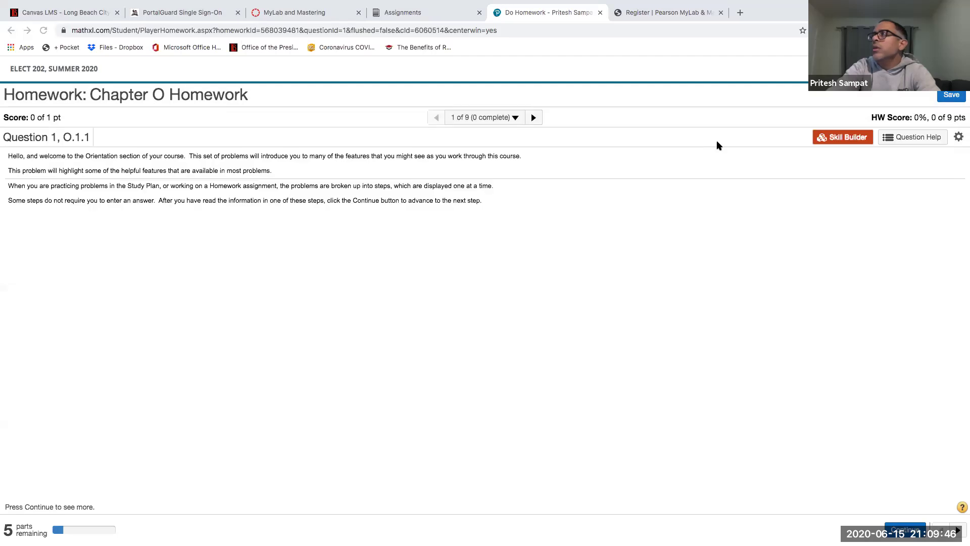
click(952, 95)
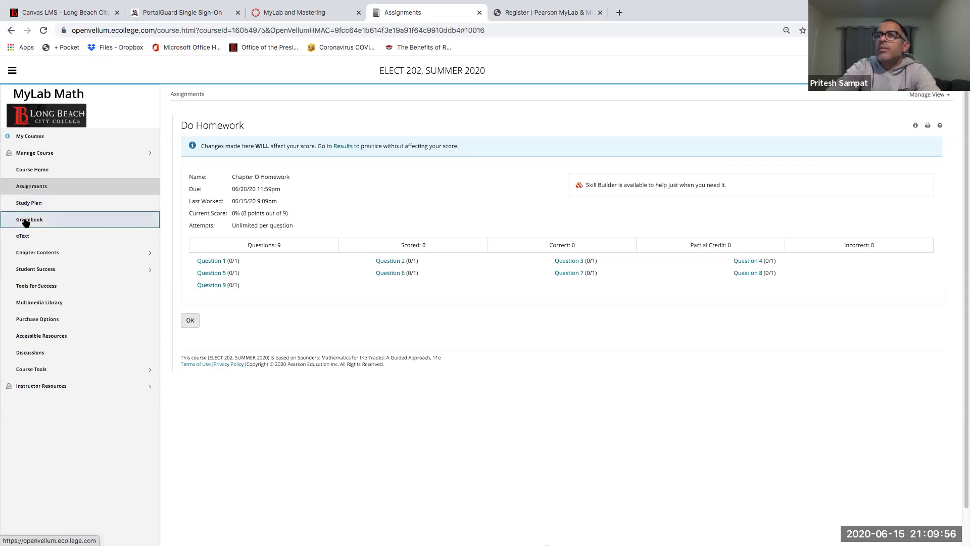
Step: Launch the eText Mathematics for the Trades: A Guided Approach from the eText page
click(26, 237)
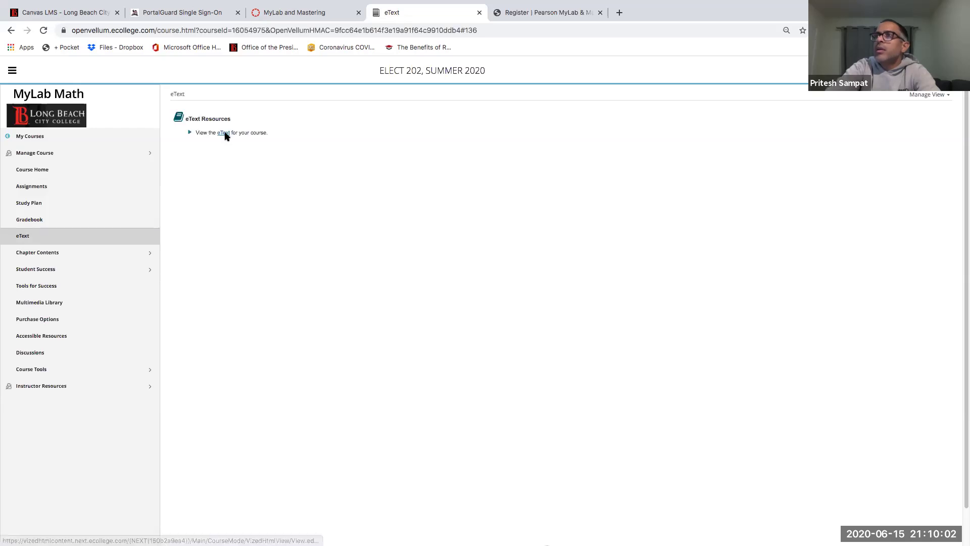
click(225, 134)
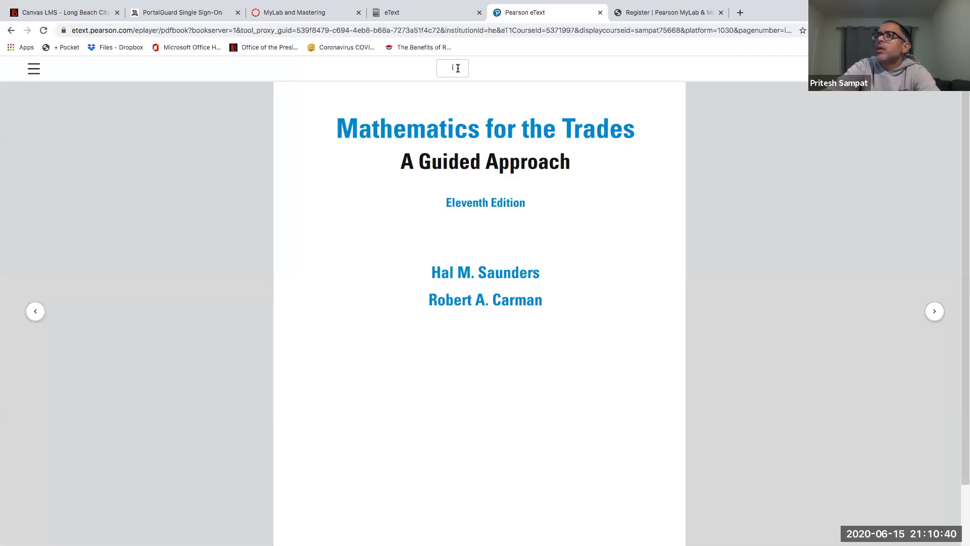
Step: Use the contents to jump to section 1-1, Reading, Writing, Rounding, and Adding Whole Numbers, on page 4
click(33, 70)
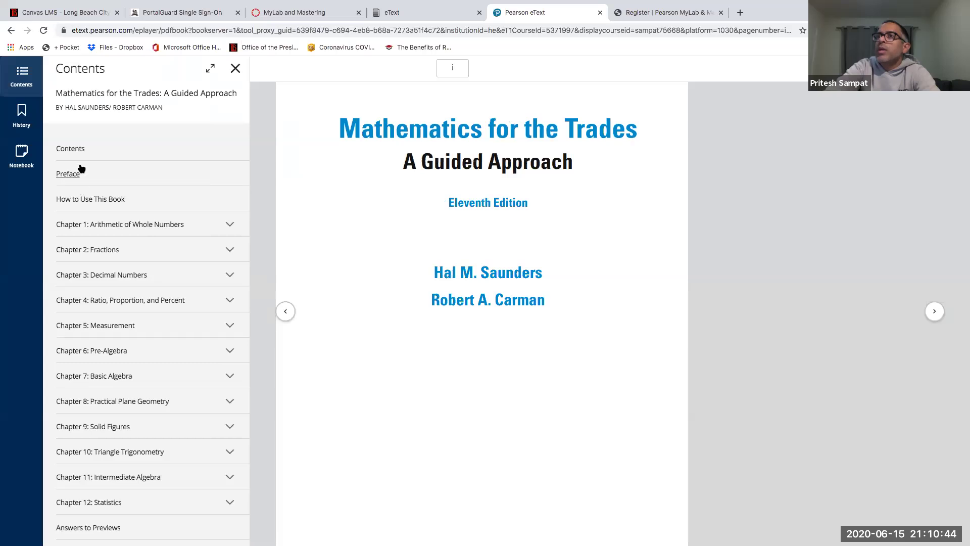
click(85, 200)
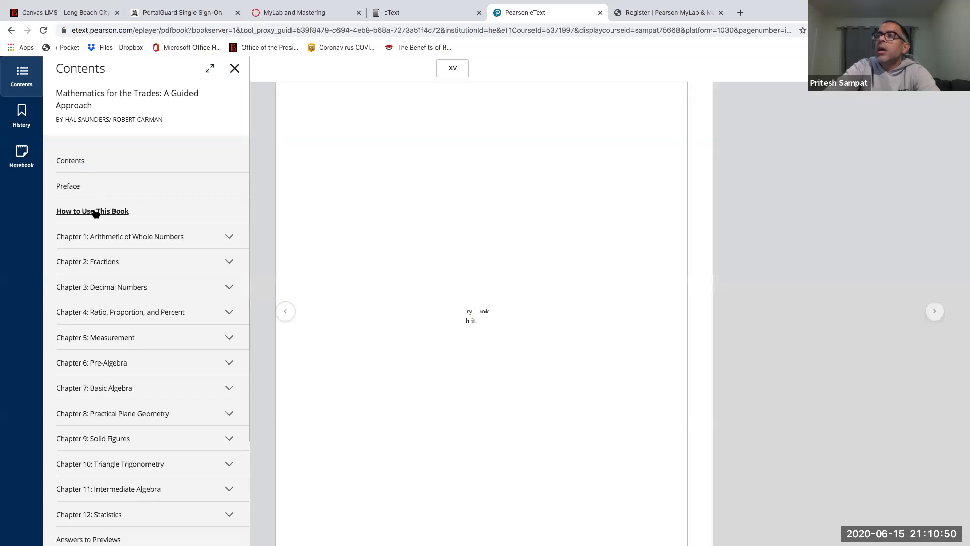
click(99, 236)
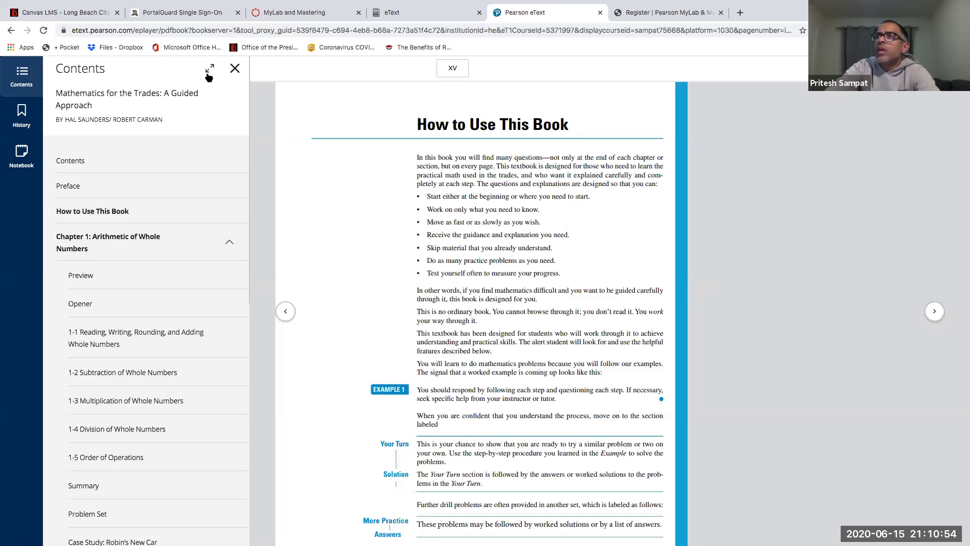
click(35, 126)
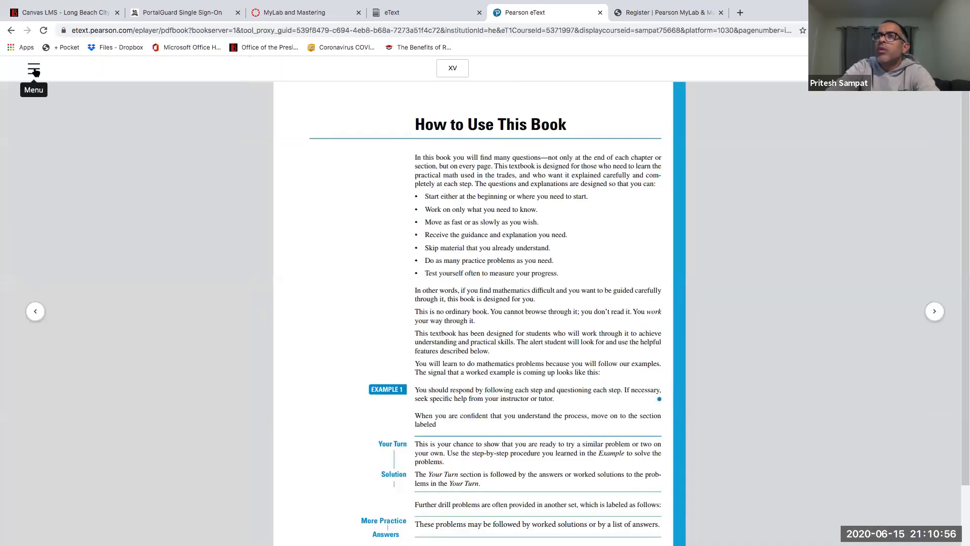
click(35, 71)
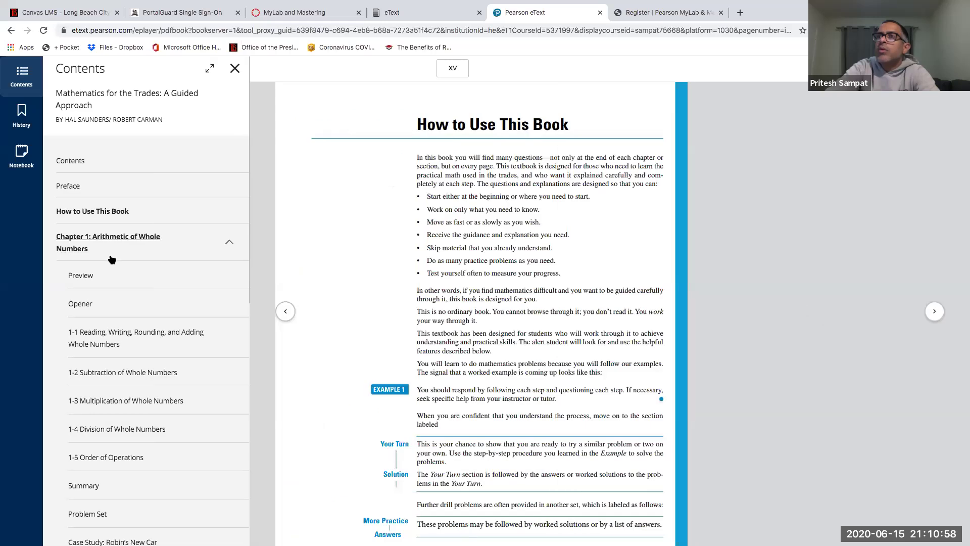
click(111, 333)
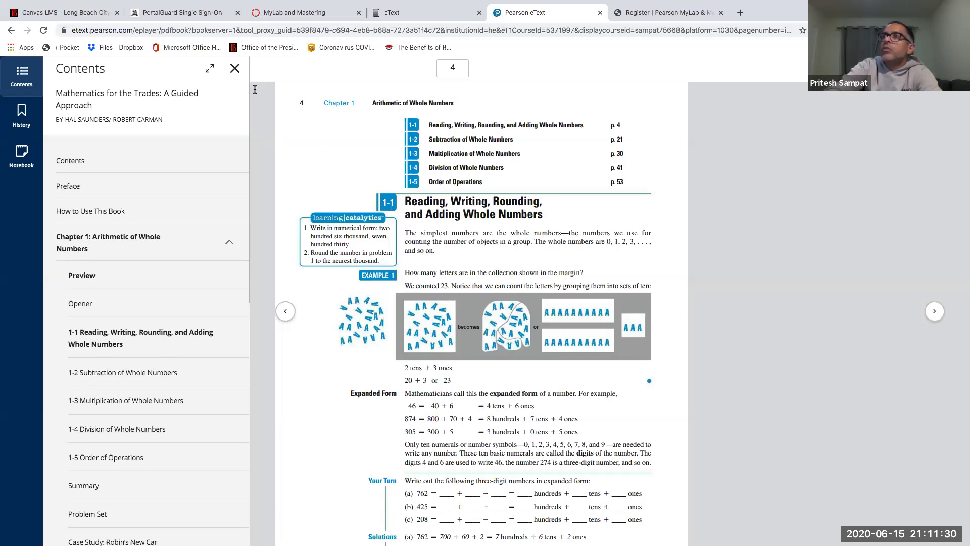
click(234, 69)
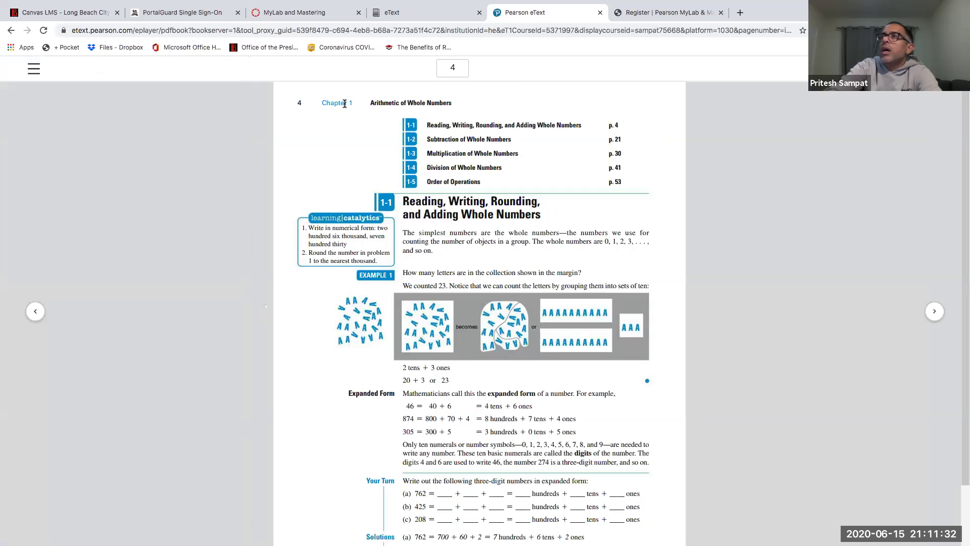